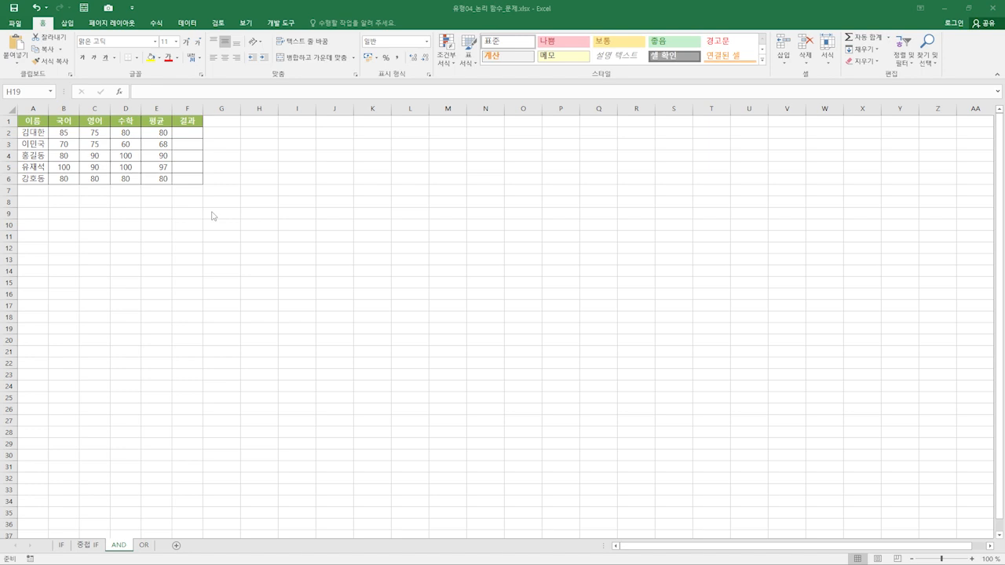
{"action": "left_click", "coordinate": [186, 136]}
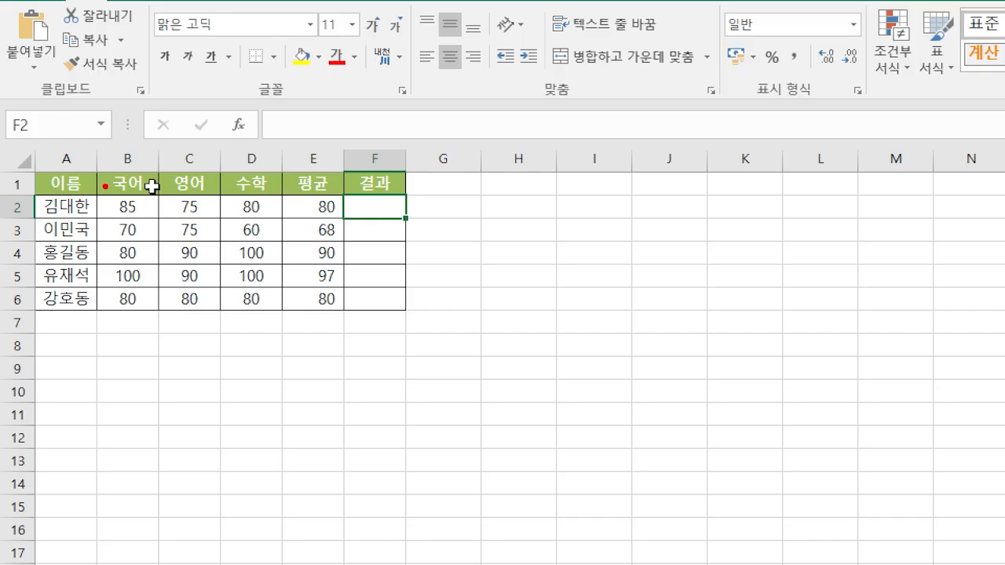
{"action": "mouse_move", "coordinate": [105, 186]}
{"action": "left_mouse_down"}
{"action": "mouse_move", "coordinate": [132, 183]}
{"action": "mouse_move", "coordinate": [135, 208]}
{"action": "left_mouse_up"}
{"action": "left_click_drag", "start_coordinate": [207, 159], "coordinate": [168, 219]}
{"action": "left_click_drag", "start_coordinate": [207, 160], "coordinate": [223, 215]}
{"action": "mouse_move", "coordinate": [183, 201]}
{"action": "left_mouse_down"}
{"action": "mouse_move", "coordinate": [257, 205]}
{"action": "mouse_move", "coordinate": [269, 161]}
{"action": "mouse_move", "coordinate": [271, 205]}
{"action": "left_mouse_up"}
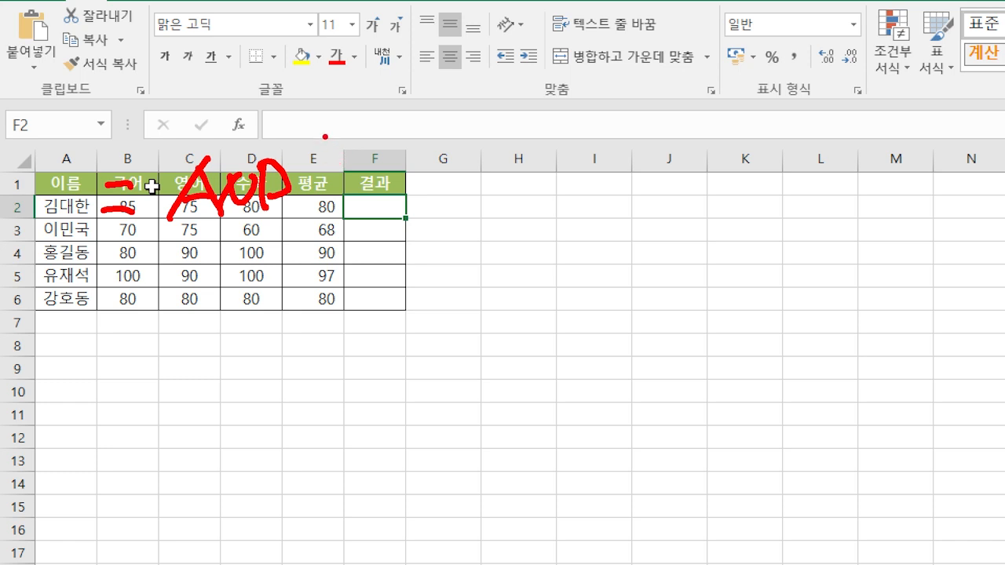
{"action": "left_click_drag", "start_coordinate": [328, 132], "coordinate": [315, 246]}
{"action": "mouse_move", "coordinate": [336, 163]}
{"action": "left_mouse_down"}
{"action": "mouse_move", "coordinate": [330, 194]}
{"action": "mouse_move", "coordinate": [367, 184]}
{"action": "left_mouse_up"}
{"action": "left_click_drag", "start_coordinate": [354, 186], "coordinate": [355, 203]}
{"action": "left_click_drag", "start_coordinate": [353, 210], "coordinate": [381, 205]}
{"action": "left_click_drag", "start_coordinate": [376, 174], "coordinate": [405, 185]}
{"action": "left_click_drag", "start_coordinate": [404, 166], "coordinate": [416, 204]}
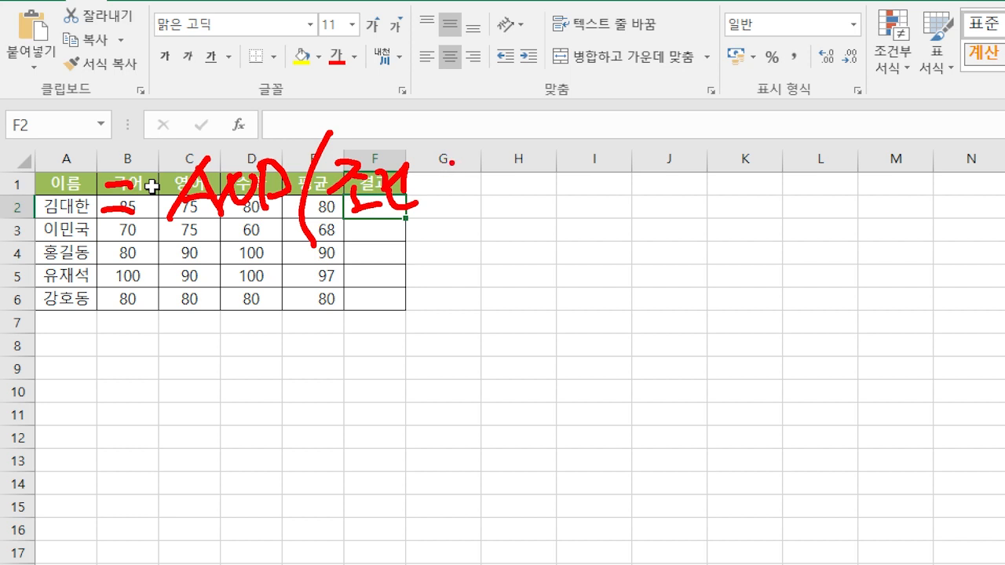
{"action": "left_click_drag", "start_coordinate": [434, 156], "coordinate": [437, 198]}
{"action": "left_click_drag", "start_coordinate": [467, 186], "coordinate": [463, 209]}
{"action": "mouse_move", "coordinate": [487, 159]}
{"action": "left_mouse_down"}
{"action": "mouse_move", "coordinate": [516, 193]}
{"action": "mouse_move", "coordinate": [527, 182]}
{"action": "left_mouse_up"}
{"action": "left_click_drag", "start_coordinate": [542, 154], "coordinate": [551, 198]}
{"action": "mouse_move", "coordinate": [554, 157]}
{"action": "left_mouse_down"}
{"action": "mouse_move", "coordinate": [572, 188]}
{"action": "mouse_move", "coordinate": [581, 187]}
{"action": "left_mouse_up"}
{"action": "left_click_drag", "start_coordinate": [601, 176], "coordinate": [595, 200]}
{"action": "mouse_move", "coordinate": [610, 154]}
{"action": "left_mouse_down"}
{"action": "mouse_move", "coordinate": [631, 163]}
{"action": "mouse_move", "coordinate": [623, 189]}
{"action": "left_mouse_up"}
{"action": "left_click_drag", "start_coordinate": [644, 157], "coordinate": [669, 178]}
{"action": "left_click_drag", "start_coordinate": [658, 171], "coordinate": [682, 190]}
{"action": "mouse_move", "coordinate": [685, 141]}
{"action": "left_mouse_down"}
{"action": "mouse_move", "coordinate": [706, 176]}
{"action": "mouse_move", "coordinate": [691, 187]}
{"action": "left_mouse_up"}
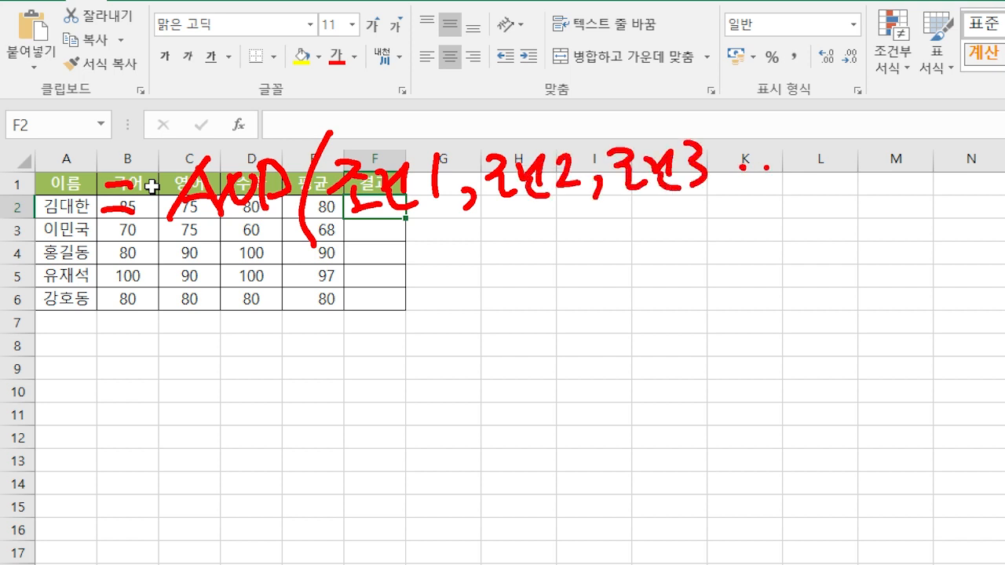
{"action": "left_click", "coordinate": [790, 168]}
{"action": "left_click_drag", "start_coordinate": [817, 130], "coordinate": [813, 214]}
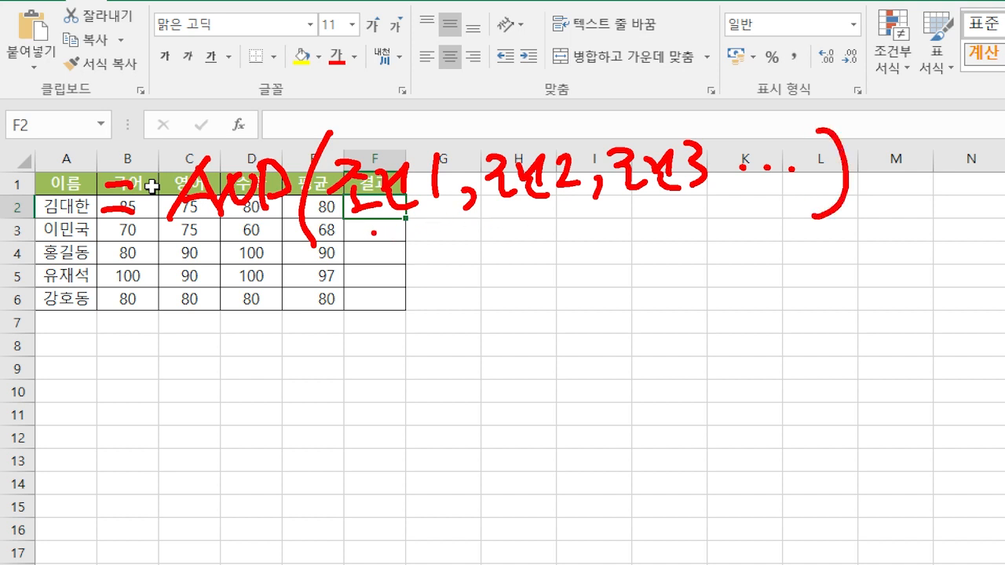
{"action": "left_click_drag", "start_coordinate": [358, 235], "coordinate": [706, 217]}
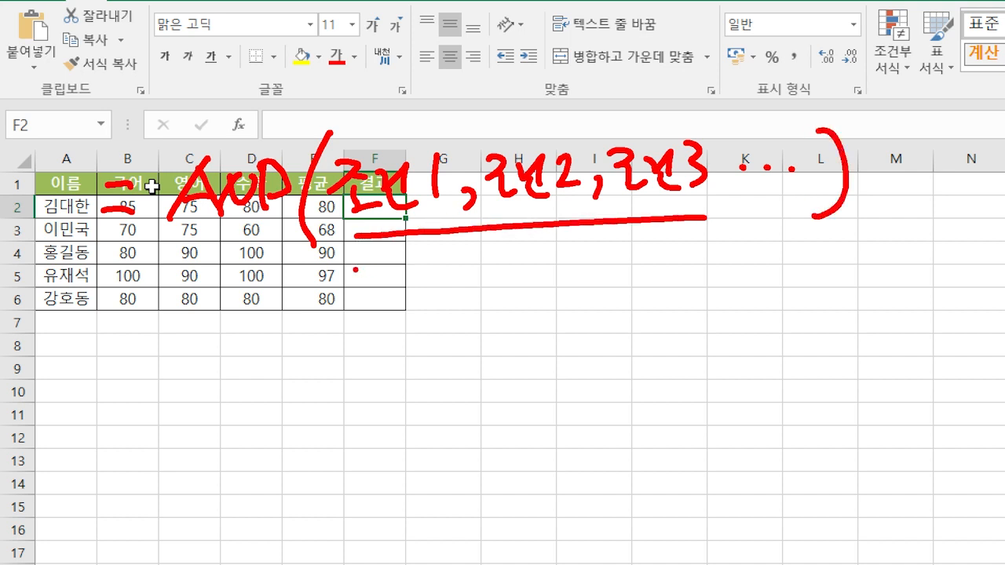
{"action": "left_click_drag", "start_coordinate": [355, 267], "coordinate": [361, 292]}
{"action": "mouse_move", "coordinate": [357, 266]}
{"action": "left_mouse_down"}
{"action": "mouse_move", "coordinate": [388, 287]}
{"action": "mouse_move", "coordinate": [373, 308]}
{"action": "left_mouse_up"}
{"action": "left_click_drag", "start_coordinate": [362, 312], "coordinate": [397, 308]}
{"action": "left_click_drag", "start_coordinate": [393, 268], "coordinate": [419, 292]}
{"action": "mouse_move", "coordinate": [392, 298]}
{"action": "left_mouse_down"}
{"action": "mouse_move", "coordinate": [419, 296]}
{"action": "mouse_move", "coordinate": [415, 321]}
{"action": "left_mouse_up"}
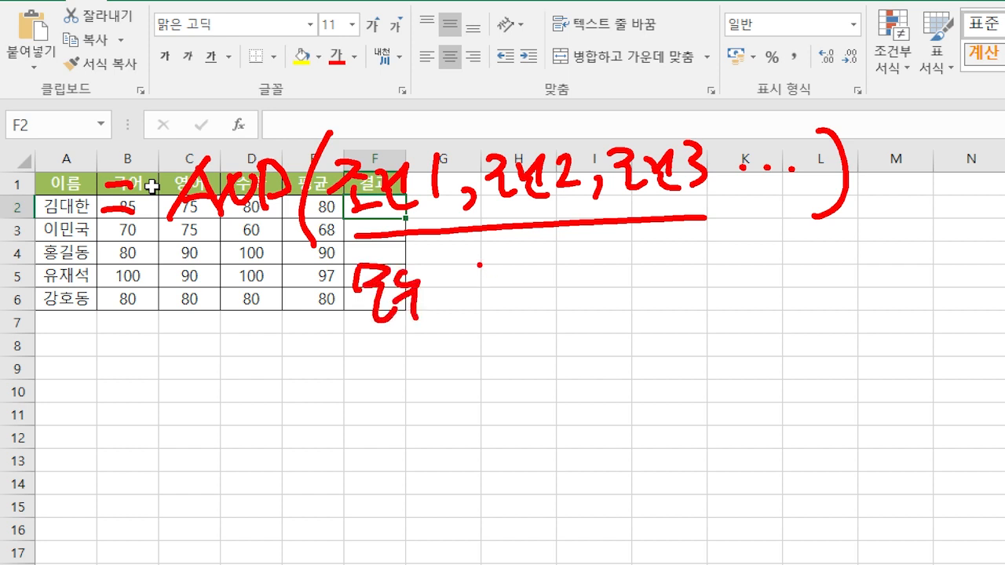
{"action": "left_click_drag", "start_coordinate": [469, 273], "coordinate": [491, 275]}
{"action": "left_click_drag", "start_coordinate": [478, 279], "coordinate": [504, 289]}
{"action": "left_click_drag", "start_coordinate": [487, 305], "coordinate": [508, 317]}
{"action": "left_click_drag", "start_coordinate": [524, 284], "coordinate": [535, 298]}
{"action": "mouse_move", "coordinate": [547, 259]}
{"action": "left_mouse_down"}
{"action": "mouse_move", "coordinate": [551, 317]}
{"action": "mouse_move", "coordinate": [603, 292]}
{"action": "mouse_move", "coordinate": [620, 305]}
{"action": "left_mouse_up"}
{"action": "left_click_drag", "start_coordinate": [667, 253], "coordinate": [655, 271]}
{"action": "mouse_move", "coordinate": [654, 279]}
{"action": "left_mouse_down"}
{"action": "mouse_move", "coordinate": [682, 271]}
{"action": "mouse_move", "coordinate": [692, 286]}
{"action": "left_mouse_up"}
{"action": "mouse_move", "coordinate": [694, 275]}
{"action": "left_mouse_down"}
{"action": "mouse_move", "coordinate": [703, 275]}
{"action": "mouse_move", "coordinate": [691, 302]}
{"action": "left_mouse_up"}
{"action": "left_click_drag", "start_coordinate": [714, 277], "coordinate": [711, 291]}
{"action": "mouse_move", "coordinate": [737, 255]}
{"action": "left_mouse_down"}
{"action": "mouse_move", "coordinate": [740, 303]}
{"action": "mouse_move", "coordinate": [772, 292]}
{"action": "left_mouse_up"}
{"action": "mouse_move", "coordinate": [775, 254]}
{"action": "left_mouse_down"}
{"action": "mouse_move", "coordinate": [778, 295]}
{"action": "mouse_move", "coordinate": [799, 271]}
{"action": "left_mouse_up"}
{"action": "left_click", "coordinate": [807, 286]}
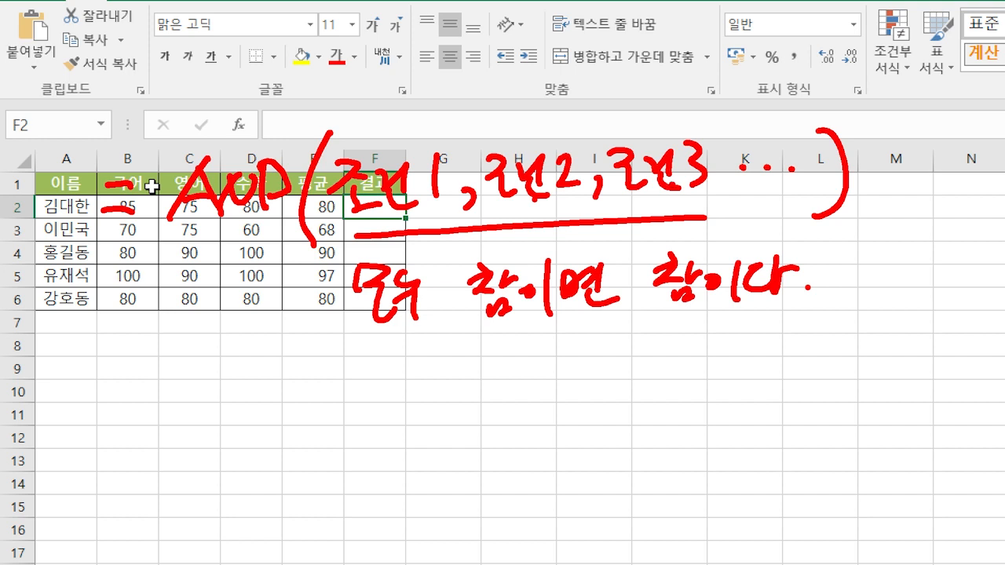
{"action": "mouse_move", "coordinate": [303, 384]}
{"action": "left_mouse_down"}
{"action": "mouse_move", "coordinate": [424, 358]}
{"action": "mouse_move", "coordinate": [410, 402]}
{"action": "left_mouse_up"}
{"action": "mouse_move", "coordinate": [433, 359]}
{"action": "left_mouse_down"}
{"action": "mouse_move", "coordinate": [437, 390]}
{"action": "mouse_move", "coordinate": [462, 388]}
{"action": "mouse_move", "coordinate": [482, 358]}
{"action": "mouse_move", "coordinate": [509, 383]}
{"action": "mouse_move", "coordinate": [513, 362]}
{"action": "left_mouse_up"}
{"action": "mouse_move", "coordinate": [328, 452]}
{"action": "left_mouse_down"}
{"action": "mouse_move", "coordinate": [378, 451]}
{"action": "mouse_move", "coordinate": [425, 424]}
{"action": "left_mouse_up"}
{"action": "mouse_move", "coordinate": [405, 428]}
{"action": "left_mouse_down"}
{"action": "mouse_move", "coordinate": [410, 471]}
{"action": "mouse_move", "coordinate": [427, 449]}
{"action": "left_mouse_up"}
{"action": "mouse_move", "coordinate": [444, 421]}
{"action": "left_mouse_down"}
{"action": "mouse_move", "coordinate": [432, 468]}
{"action": "mouse_move", "coordinate": [463, 455]}
{"action": "left_mouse_up"}
{"action": "left_click_drag", "start_coordinate": [440, 451], "coordinate": [484, 454]}
{"action": "mouse_move", "coordinate": [508, 416]}
{"action": "left_mouse_down"}
{"action": "mouse_move", "coordinate": [492, 433]}
{"action": "mouse_move", "coordinate": [497, 455]}
{"action": "left_mouse_up"}
{"action": "mouse_move", "coordinate": [518, 417]}
{"action": "left_mouse_down"}
{"action": "mouse_move", "coordinate": [539, 416]}
{"action": "mouse_move", "coordinate": [542, 450]}
{"action": "left_mouse_up"}
{"action": "left_click_drag", "start_coordinate": [523, 435], "coordinate": [537, 433]}
{"action": "mouse_move", "coordinate": [380, 327]}
{"action": "left_mouse_down"}
{"action": "mouse_move", "coordinate": [370, 333]}
{"action": "mouse_move", "coordinate": [536, 283]}
{"action": "mouse_move", "coordinate": [326, 259]}
{"action": "mouse_move", "coordinate": [361, 333]}
{"action": "mouse_move", "coordinate": [376, 330]}
{"action": "left_mouse_up"}
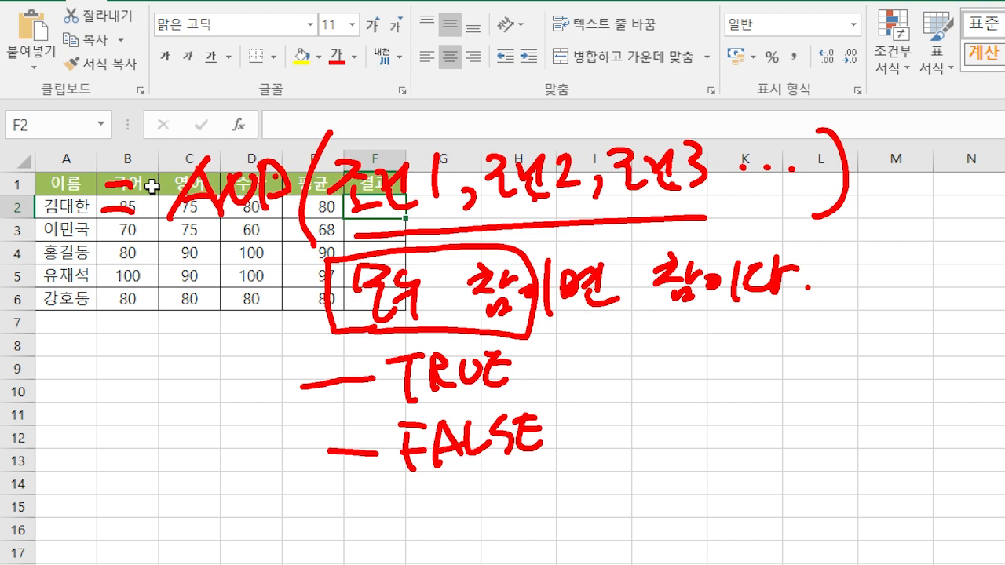
{"action": "key", "text": "e"}
{"action": "mouse_move", "coordinate": [151, 167]}
{"action": "left_mouse_down"}
{"action": "mouse_move", "coordinate": [173, 168]}
{"action": "mouse_move", "coordinate": [180, 186]}
{"action": "left_mouse_up"}
{"action": "mouse_move", "coordinate": [205, 164]}
{"action": "left_mouse_down"}
{"action": "mouse_move", "coordinate": [197, 172]}
{"action": "mouse_move", "coordinate": [203, 163]}
{"action": "left_mouse_up"}
{"action": "left_click_drag", "start_coordinate": [241, 143], "coordinate": [244, 198]}
{"action": "mouse_move", "coordinate": [238, 145]}
{"action": "left_mouse_down"}
{"action": "mouse_move", "coordinate": [246, 177]}
{"action": "mouse_move", "coordinate": [278, 188]}
{"action": "left_mouse_up"}
{"action": "mouse_move", "coordinate": [303, 129]}
{"action": "left_mouse_down"}
{"action": "mouse_move", "coordinate": [300, 187]}
{"action": "mouse_move", "coordinate": [315, 203]}
{"action": "left_mouse_up"}
{"action": "left_click_drag", "start_coordinate": [320, 151], "coordinate": [348, 185]}
{"action": "left_click_drag", "start_coordinate": [353, 157], "coordinate": [376, 179]}
{"action": "mouse_move", "coordinate": [402, 144]}
{"action": "left_mouse_down"}
{"action": "mouse_move", "coordinate": [401, 187]}
{"action": "mouse_move", "coordinate": [426, 178]}
{"action": "mouse_move", "coordinate": [422, 196]}
{"action": "left_mouse_up"}
{"action": "mouse_move", "coordinate": [438, 140]}
{"action": "left_mouse_down"}
{"action": "mouse_move", "coordinate": [458, 144]}
{"action": "mouse_move", "coordinate": [444, 183]}
{"action": "left_mouse_up"}
{"action": "left_click_drag", "start_coordinate": [458, 179], "coordinate": [482, 180]}
{"action": "left_click_drag", "start_coordinate": [477, 149], "coordinate": [502, 171]}
{"action": "left_click_drag", "start_coordinate": [492, 170], "coordinate": [522, 182]}
{"action": "left_click_drag", "start_coordinate": [521, 146], "coordinate": [569, 190]}
{"action": "left_click_drag", "start_coordinate": [592, 131], "coordinate": [603, 166]}
{"action": "left_click_drag", "start_coordinate": [606, 177], "coordinate": [630, 174]}
{"action": "left_click_drag", "start_coordinate": [625, 142], "coordinate": [646, 160]}
{"action": "mouse_move", "coordinate": [655, 141]}
{"action": "left_mouse_down"}
{"action": "mouse_move", "coordinate": [659, 172]}
{"action": "mouse_move", "coordinate": [675, 177]}
{"action": "left_mouse_up"}
{"action": "mouse_move", "coordinate": [668, 130]}
{"action": "left_mouse_down"}
{"action": "mouse_move", "coordinate": [693, 160]}
{"action": "mouse_move", "coordinate": [681, 171]}
{"action": "left_mouse_up"}
{"action": "left_click_drag", "start_coordinate": [714, 157], "coordinate": [724, 158]}
{"action": "left_click_drag", "start_coordinate": [775, 122], "coordinate": [788, 177]}
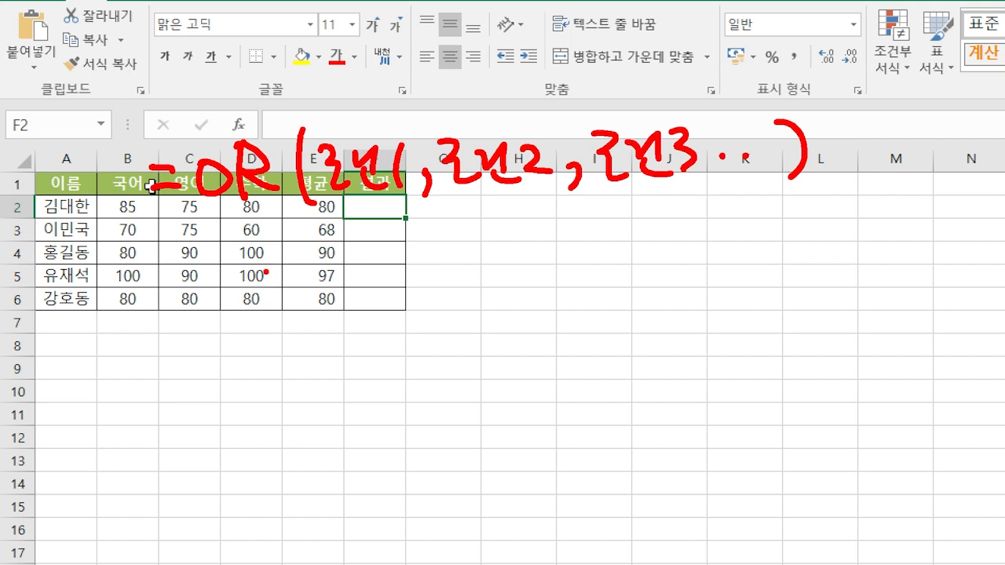
{"action": "mouse_move", "coordinate": [263, 265]}
{"action": "left_mouse_down"}
{"action": "mouse_move", "coordinate": [287, 284]}
{"action": "mouse_move", "coordinate": [306, 274]}
{"action": "left_mouse_up"}
{"action": "left_click_drag", "start_coordinate": [300, 263], "coordinate": [328, 292]}
{"action": "left_click_drag", "start_coordinate": [317, 284], "coordinate": [342, 301]}
{"action": "mouse_move", "coordinate": [397, 256]}
{"action": "left_mouse_down"}
{"action": "mouse_move", "coordinate": [404, 267]}
{"action": "mouse_move", "coordinate": [424, 256]}
{"action": "mouse_move", "coordinate": [455, 282]}
{"action": "mouse_move", "coordinate": [518, 262]}
{"action": "mouse_move", "coordinate": [543, 237]}
{"action": "mouse_move", "coordinate": [561, 253]}
{"action": "mouse_move", "coordinate": [589, 251]}
{"action": "mouse_move", "coordinate": [643, 230]}
{"action": "mouse_move", "coordinate": [663, 258]}
{"action": "mouse_move", "coordinate": [658, 277]}
{"action": "mouse_move", "coordinate": [747, 236]}
{"action": "mouse_move", "coordinate": [778, 244]}
{"action": "mouse_move", "coordinate": [524, 337]}
{"action": "mouse_move", "coordinate": [518, 357]}
{"action": "mouse_move", "coordinate": [565, 346]}
{"action": "mouse_move", "coordinate": [598, 370]}
{"action": "mouse_move", "coordinate": [638, 330]}
{"action": "mouse_move", "coordinate": [671, 358]}
{"action": "left_mouse_up"}
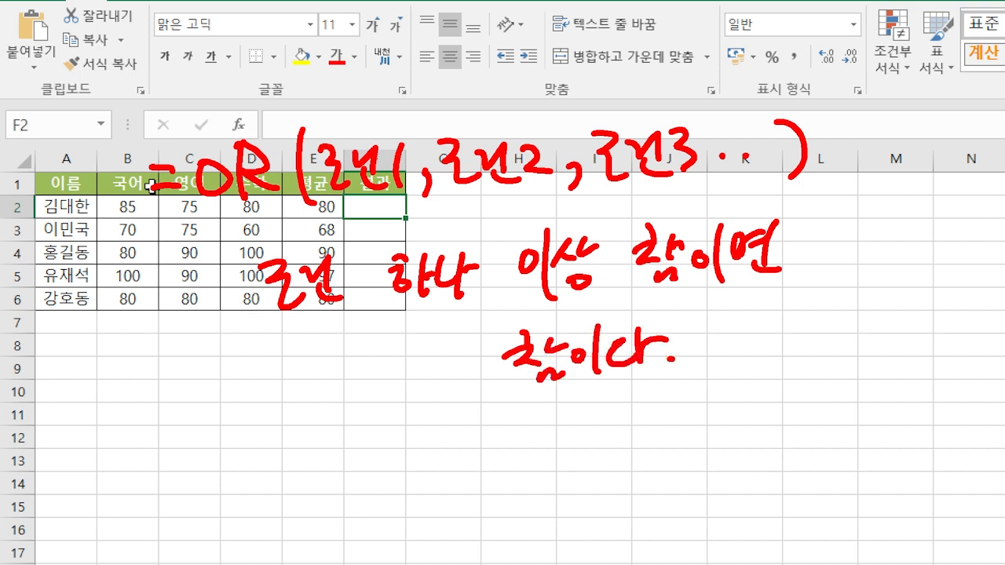
{"action": "left_click_drag", "start_coordinate": [362, 189], "coordinate": [369, 198]}
{"action": "left_click_drag", "start_coordinate": [485, 184], "coordinate": [491, 189]}
{"action": "left_click_drag", "start_coordinate": [625, 163], "coordinate": [633, 168]}
{"action": "key", "text": "e"}
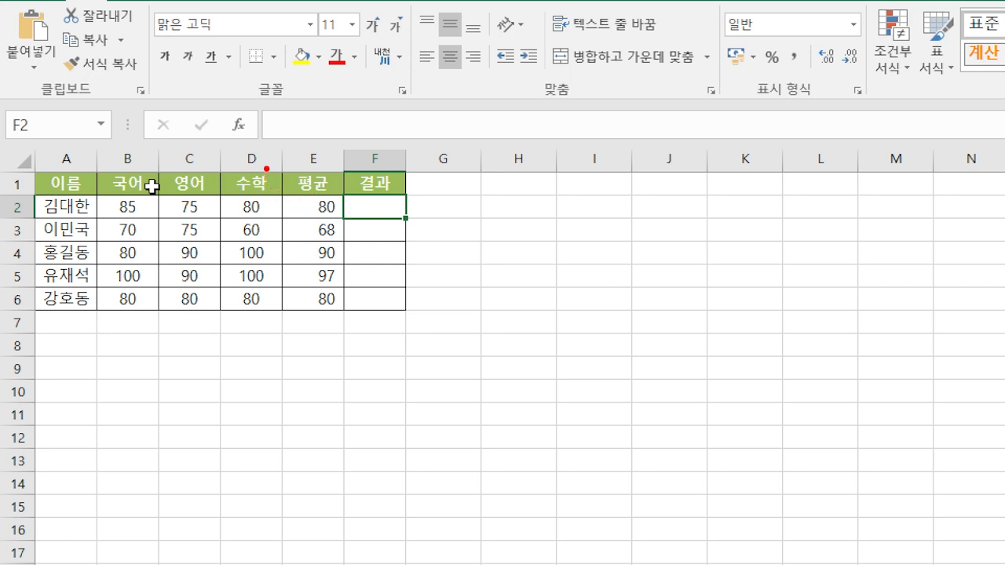
{"action": "left_click_drag", "start_coordinate": [266, 168], "coordinate": [263, 196]}
{"action": "left_click_drag", "start_coordinate": [263, 196], "coordinate": [299, 213]}
{"action": "mouse_move", "coordinate": [313, 181]}
{"action": "left_mouse_down"}
{"action": "mouse_move", "coordinate": [311, 193]}
{"action": "mouse_move", "coordinate": [336, 213]}
{"action": "left_mouse_up"}
{"action": "mouse_move", "coordinate": [405, 170]}
{"action": "left_mouse_down"}
{"action": "mouse_move", "coordinate": [417, 199]}
{"action": "mouse_move", "coordinate": [480, 175]}
{"action": "mouse_move", "coordinate": [540, 193]}
{"action": "mouse_move", "coordinate": [597, 186]}
{"action": "mouse_move", "coordinate": [620, 206]}
{"action": "left_mouse_up"}
{"action": "mouse_move", "coordinate": [625, 163]}
{"action": "left_mouse_down"}
{"action": "mouse_move", "coordinate": [632, 186]}
{"action": "mouse_move", "coordinate": [653, 179]}
{"action": "mouse_move", "coordinate": [668, 200]}
{"action": "mouse_move", "coordinate": [710, 164]}
{"action": "mouse_move", "coordinate": [703, 223]}
{"action": "left_mouse_up"}
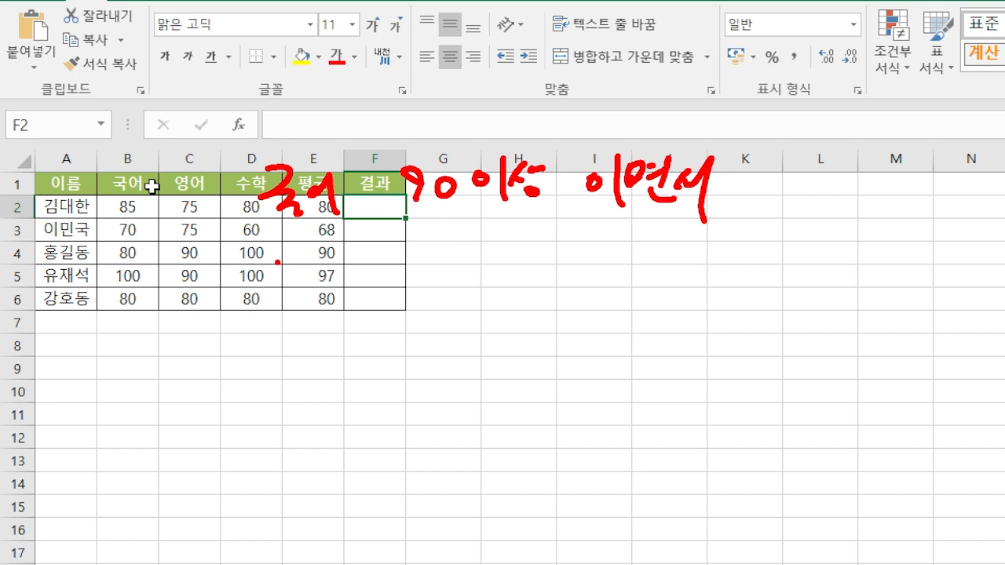
{"action": "mouse_move", "coordinate": [278, 263]}
{"action": "left_mouse_down"}
{"action": "mouse_move", "coordinate": [343, 279]}
{"action": "mouse_move", "coordinate": [453, 267]}
{"action": "mouse_move", "coordinate": [474, 281]}
{"action": "mouse_move", "coordinate": [514, 265]}
{"action": "mouse_move", "coordinate": [502, 270]}
{"action": "mouse_move", "coordinate": [549, 267]}
{"action": "mouse_move", "coordinate": [564, 279]}
{"action": "mouse_move", "coordinate": [559, 270]}
{"action": "left_mouse_up"}
{"action": "left_click_drag", "start_coordinate": [581, 221], "coordinate": [727, 217]}
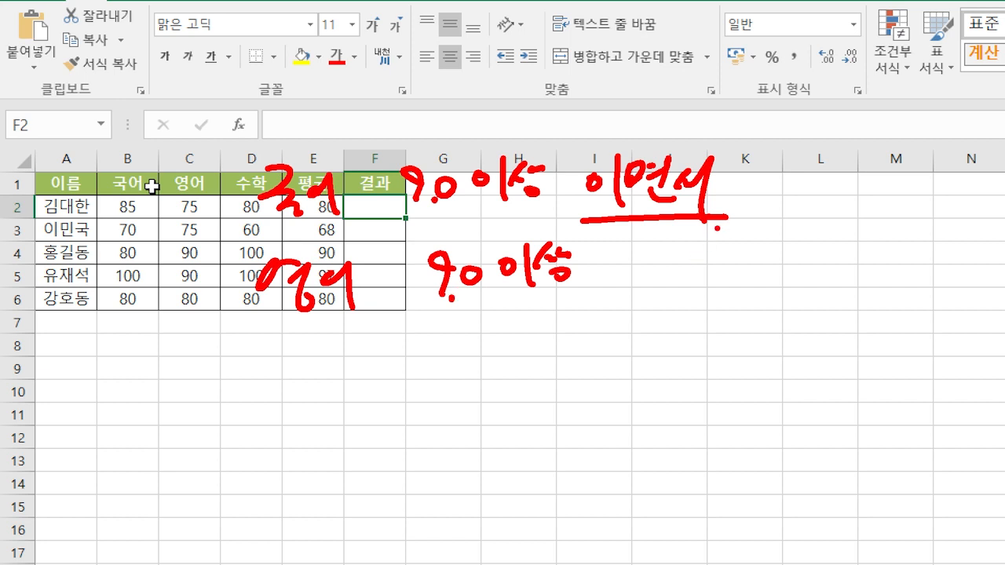
{"action": "mouse_move", "coordinate": [664, 264]}
{"action": "left_mouse_down"}
{"action": "mouse_move", "coordinate": [680, 250]}
{"action": "mouse_move", "coordinate": [681, 304]}
{"action": "mouse_move", "coordinate": [755, 292]}
{"action": "mouse_move", "coordinate": [777, 259]}
{"action": "left_mouse_up"}
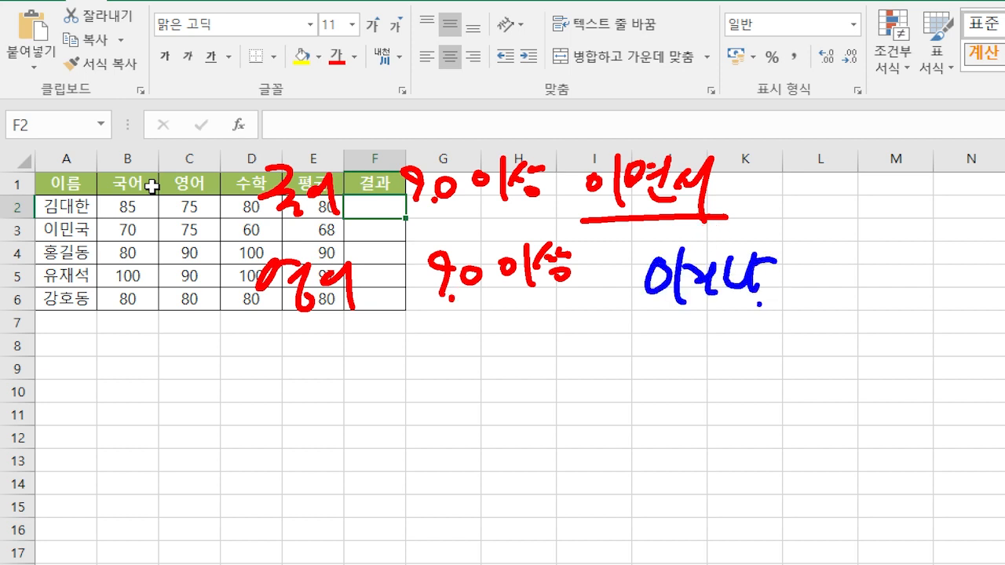
{"action": "left_click", "coordinate": [711, 302]}
{"action": "left_click_drag", "start_coordinate": [426, 213], "coordinate": [532, 206]}
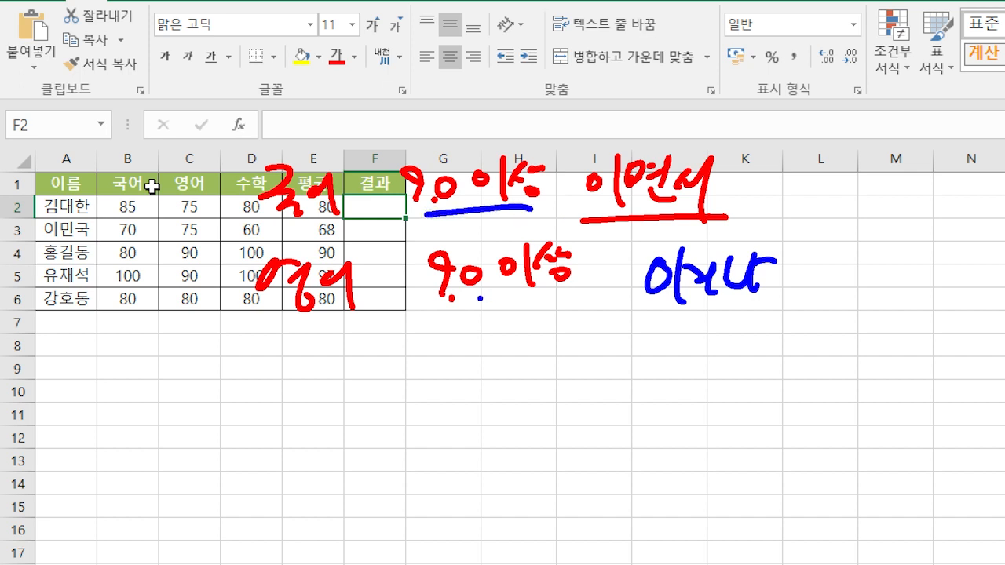
{"action": "left_click_drag", "start_coordinate": [454, 296], "coordinate": [560, 299]}
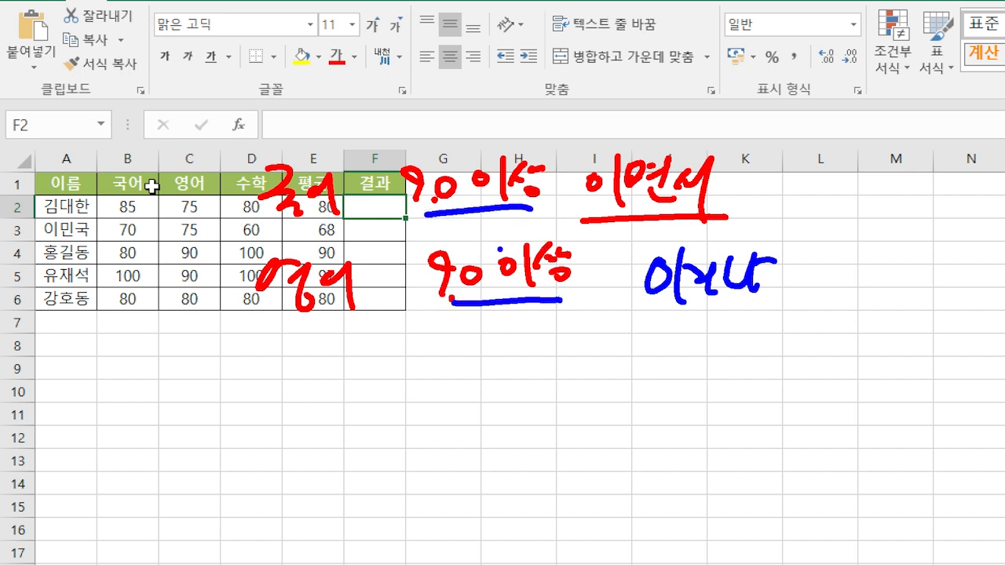
{"action": "left_click", "coordinate": [183, 204]}
{"action": "mouse_move", "coordinate": [713, 164]}
{"action": "left_mouse_down"}
{"action": "mouse_move", "coordinate": [826, 174]}
{"action": "mouse_move", "coordinate": [844, 151]}
{"action": "mouse_move", "coordinate": [865, 166]}
{"action": "left_mouse_up"}
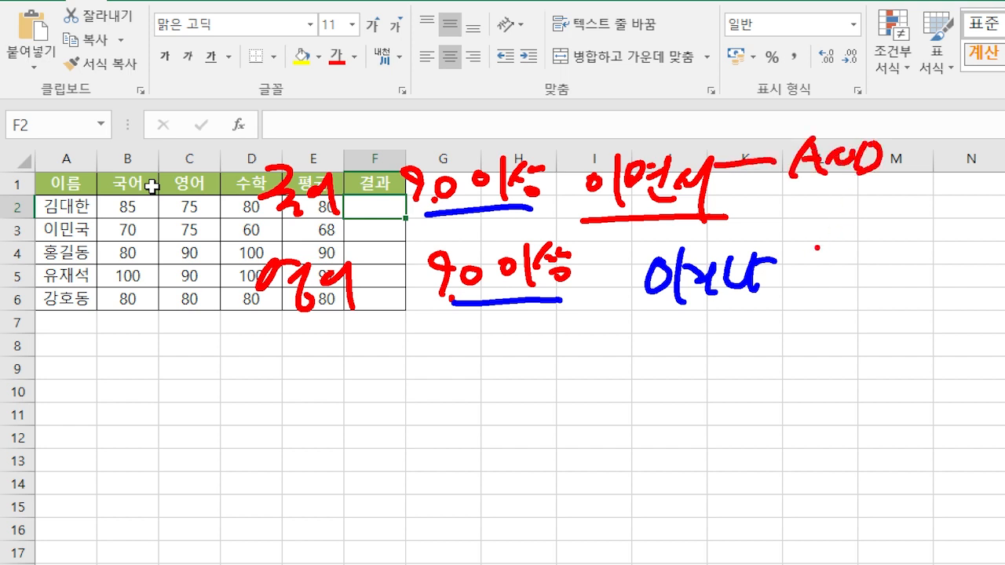
{"action": "mouse_move", "coordinate": [779, 278]}
{"action": "left_mouse_down"}
{"action": "mouse_move", "coordinate": [811, 280]}
{"action": "mouse_move", "coordinate": [843, 265]}
{"action": "mouse_move", "coordinate": [866, 295]}
{"action": "left_mouse_up"}
{"action": "left_click_drag", "start_coordinate": [866, 260], "coordinate": [898, 296]}
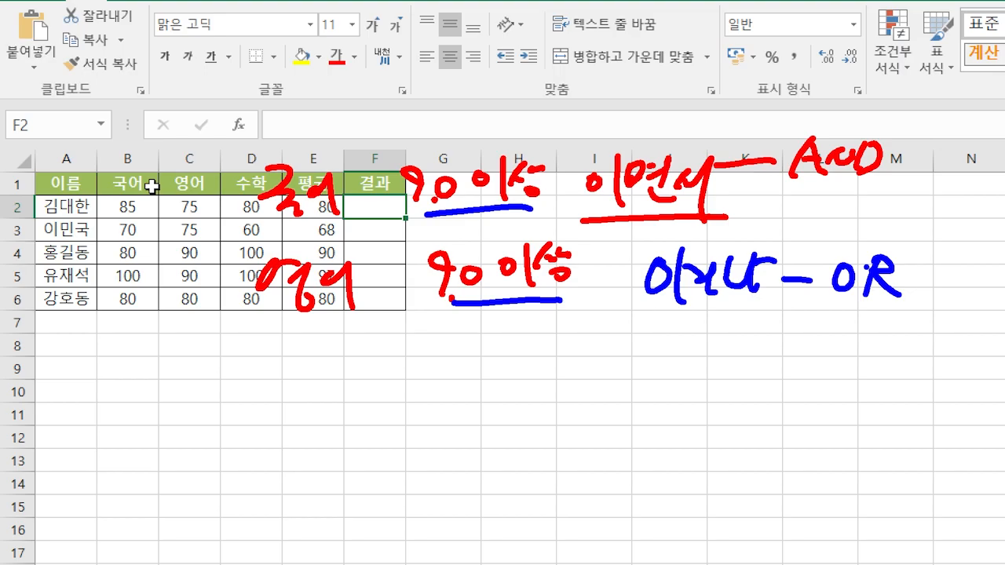
{"action": "key", "text": "Escape"}
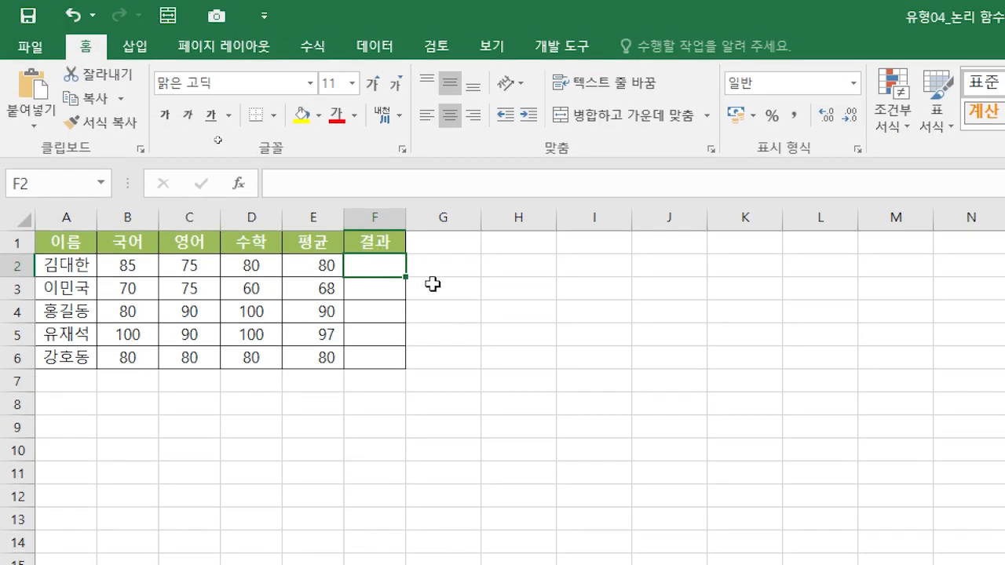
{"action": "left_click", "coordinate": [440, 269]}
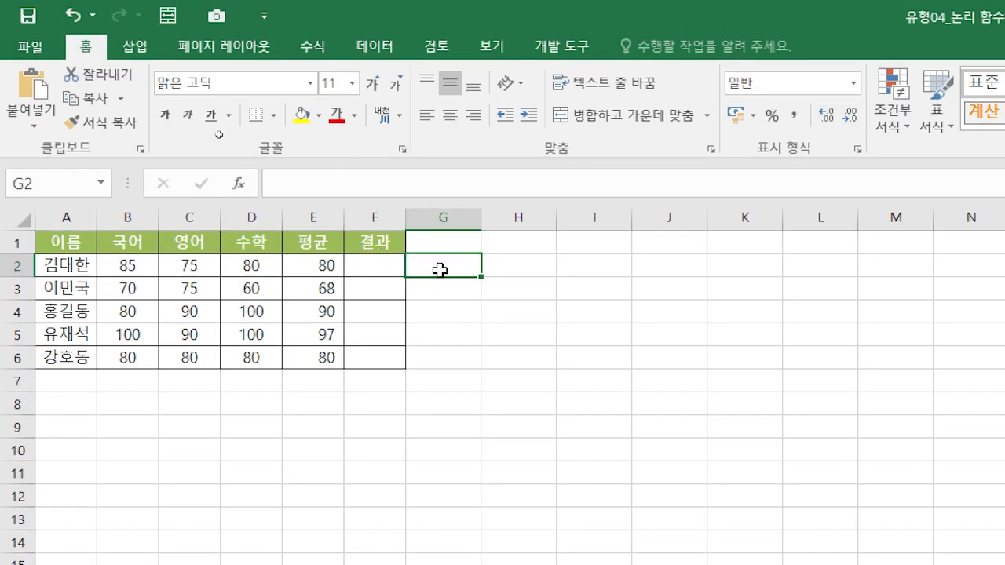
Start an AND formula in cell F2 of the 결과 column and open its function arguments for entry.
{"action": "left_click", "coordinate": [390, 269]}
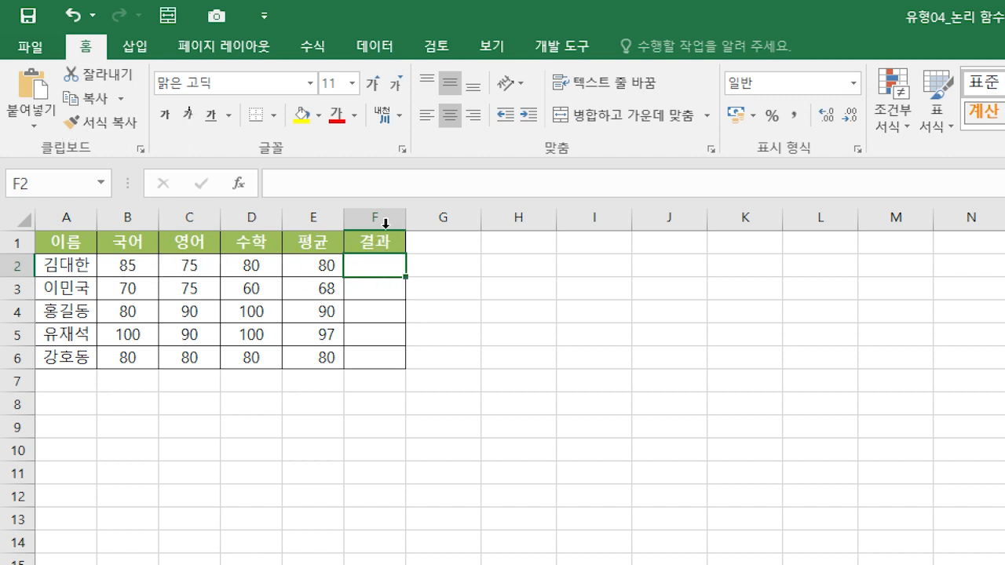
{"action": "left_click", "coordinate": [331, 183]}
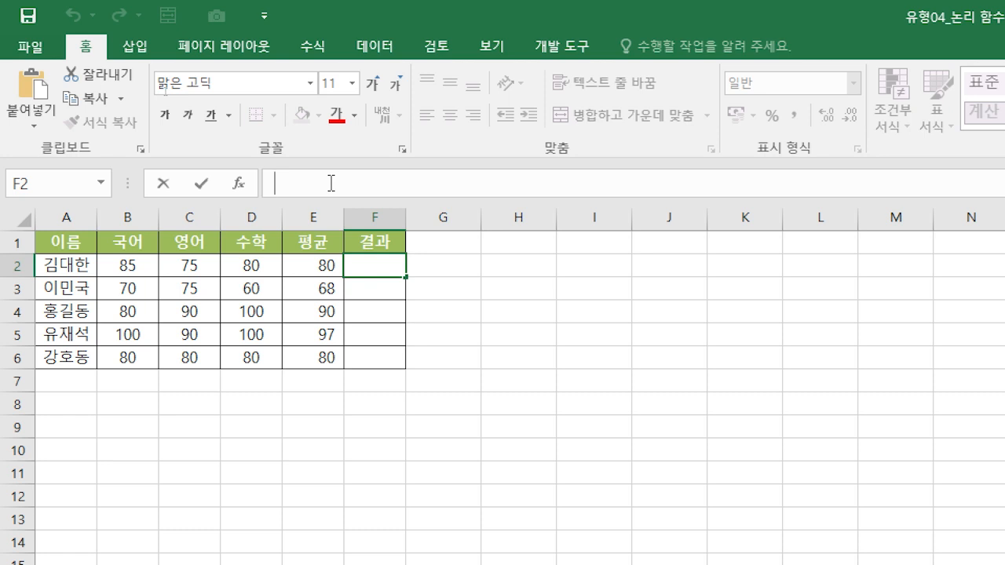
{"action": "type", "text": "=ㅁ"}
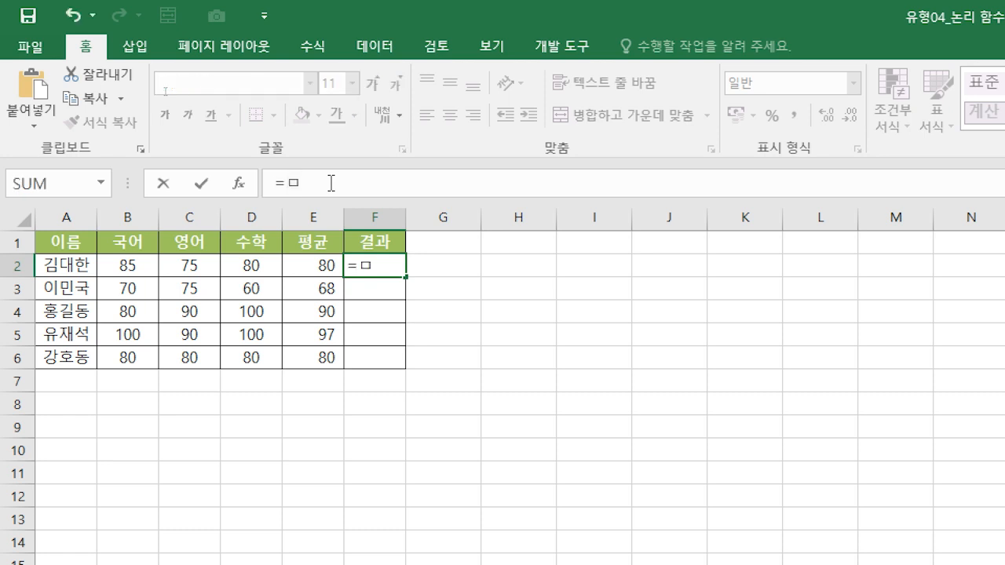
{"action": "key", "text": "BackSpace"}
{"action": "key", "text": "Hangul"}
{"action": "type", "text": "and"}
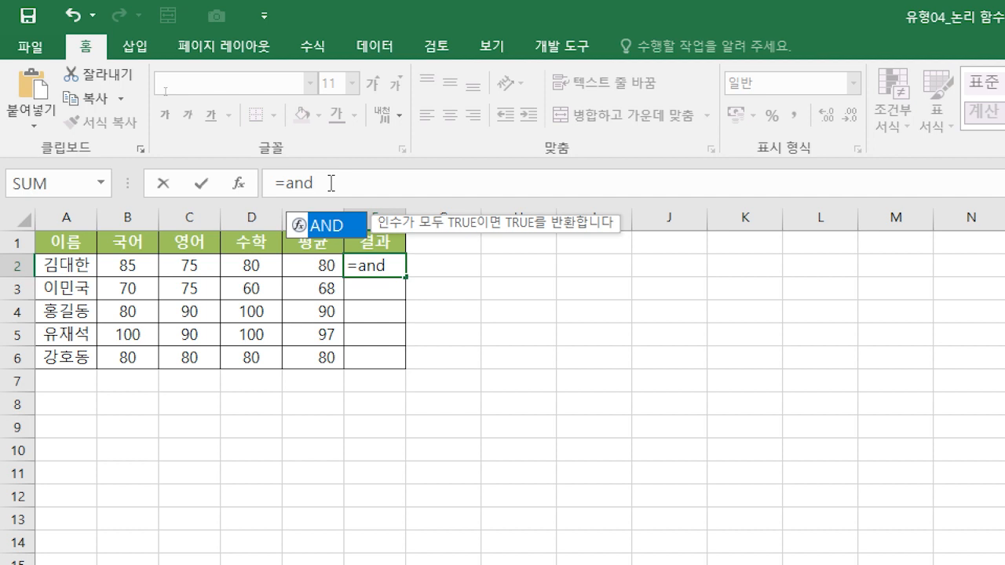
{"action": "key", "text": "Tab"}
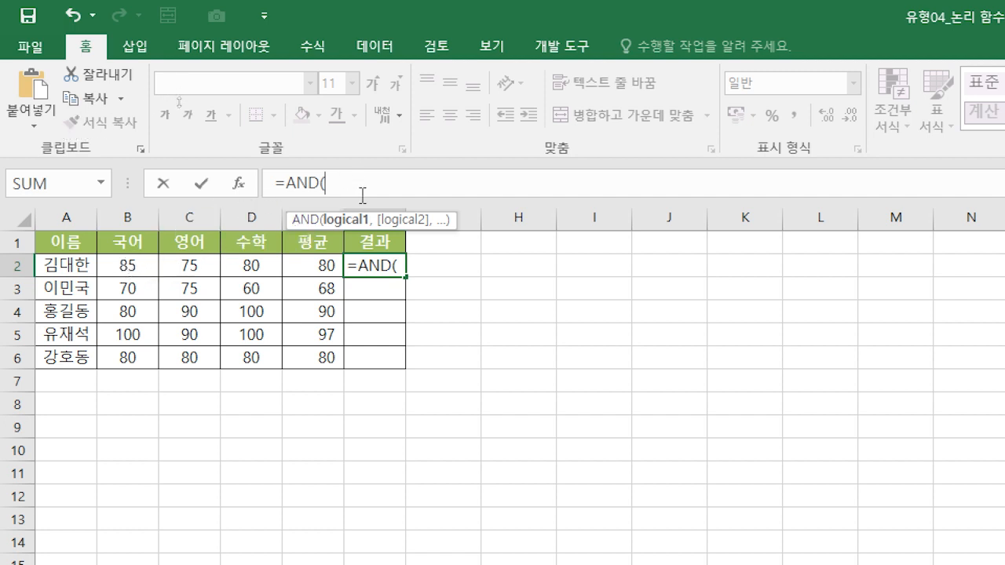
{"action": "left_click", "coordinate": [239, 188]}
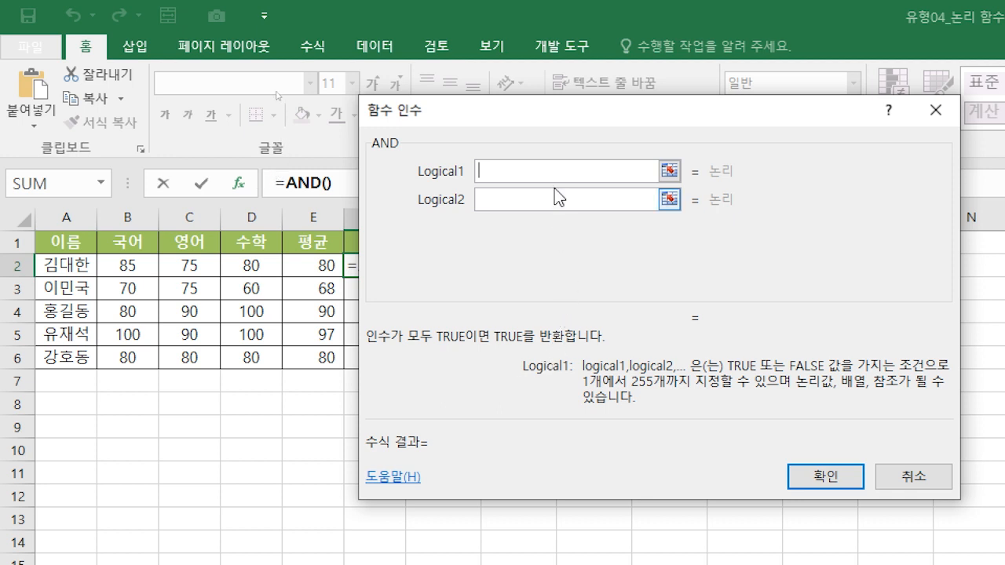
{"action": "left_click_drag", "start_coordinate": [496, 115], "coordinate": [542, 130]}
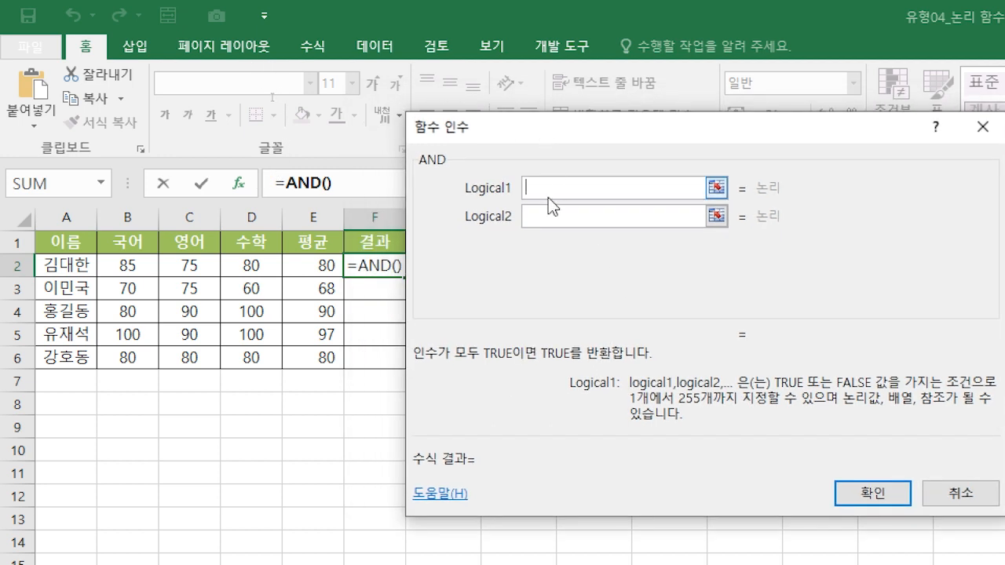
Set the first two AND conditions to B2>=80 for 국어 and C2>=80 for 영어.
{"action": "left_click", "coordinate": [130, 268]}
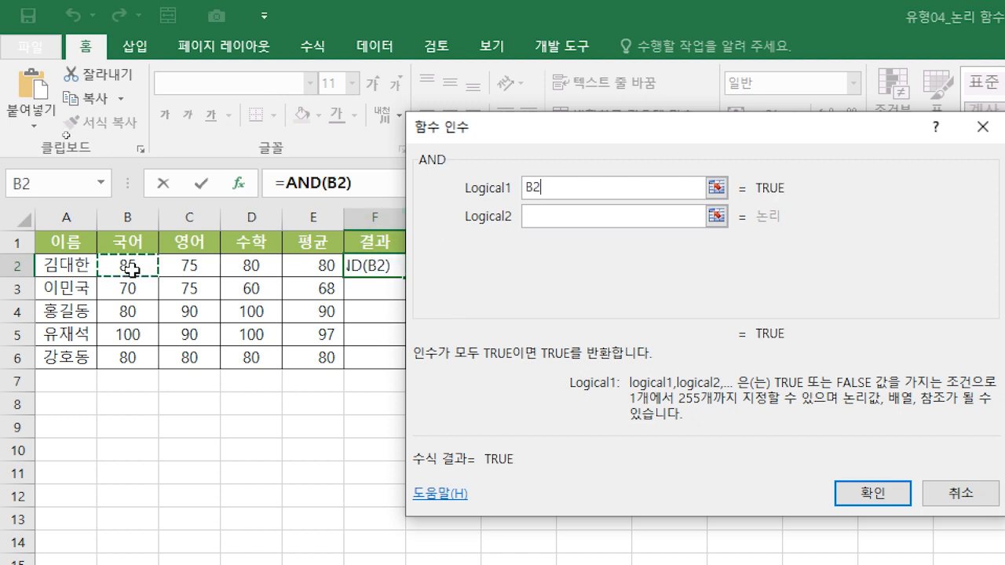
{"action": "type", "text": ">="}
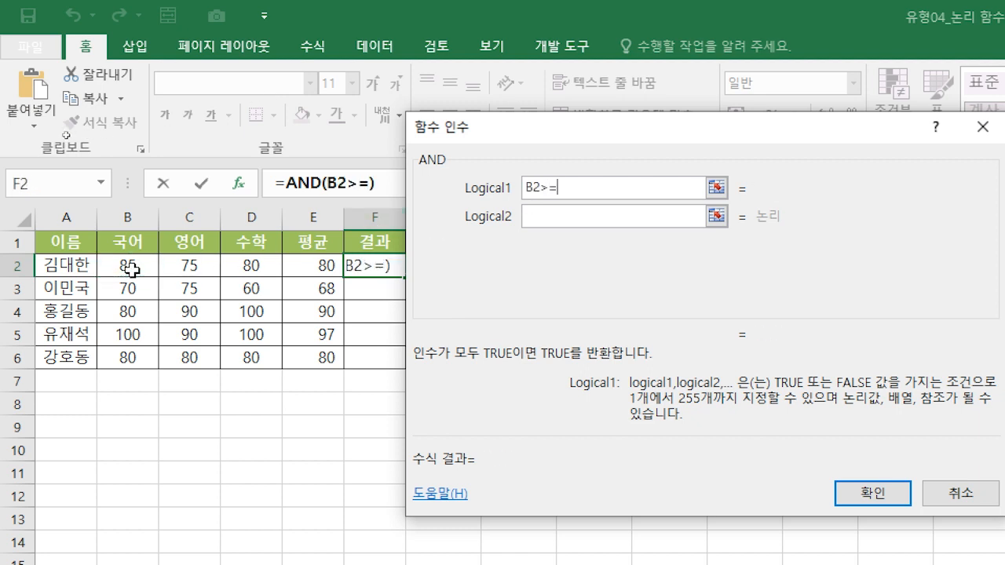
{"action": "type", "text": "80"}
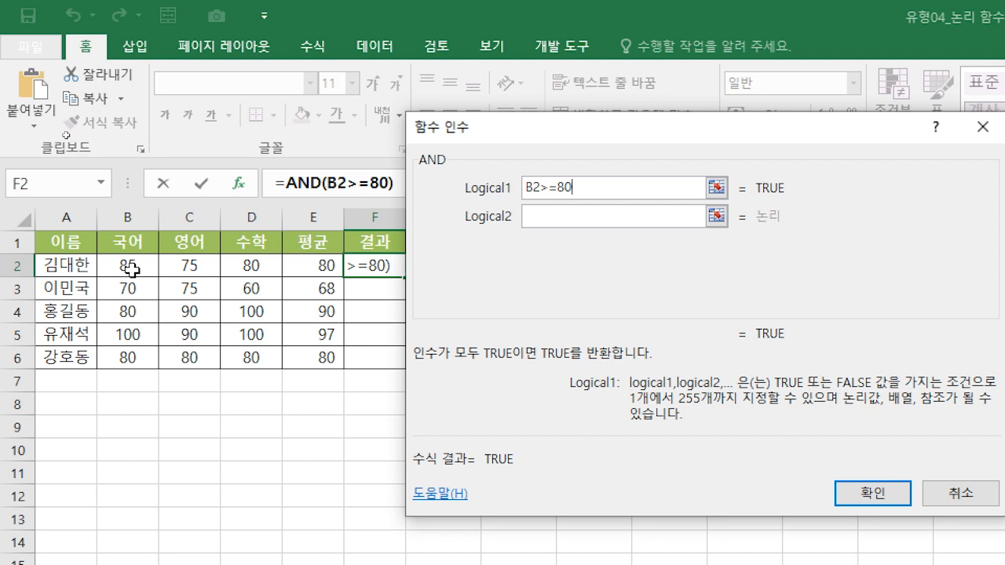
{"action": "left_click", "coordinate": [542, 219]}
{"action": "left_click", "coordinate": [187, 267]}
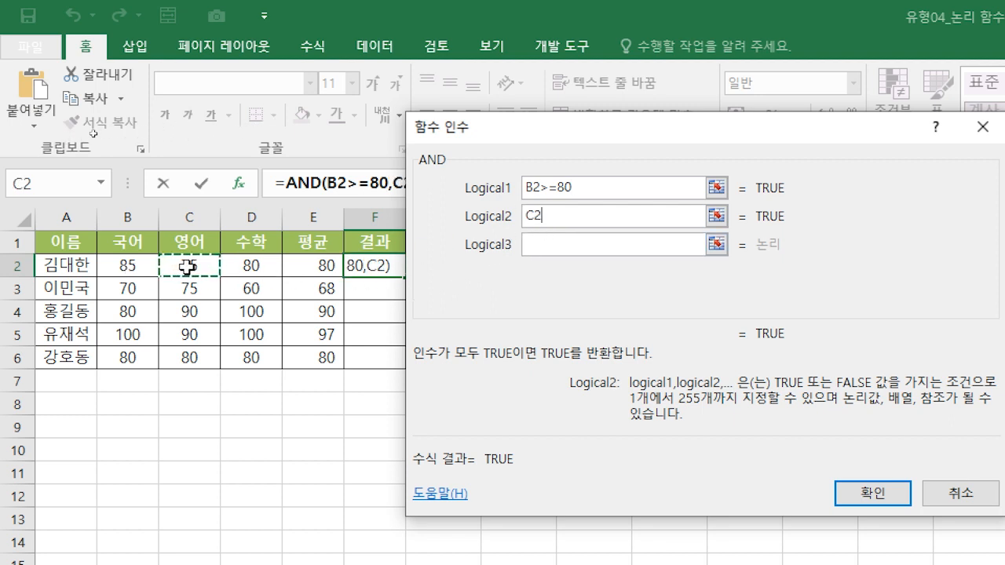
{"action": "type", "text": ">=80"}
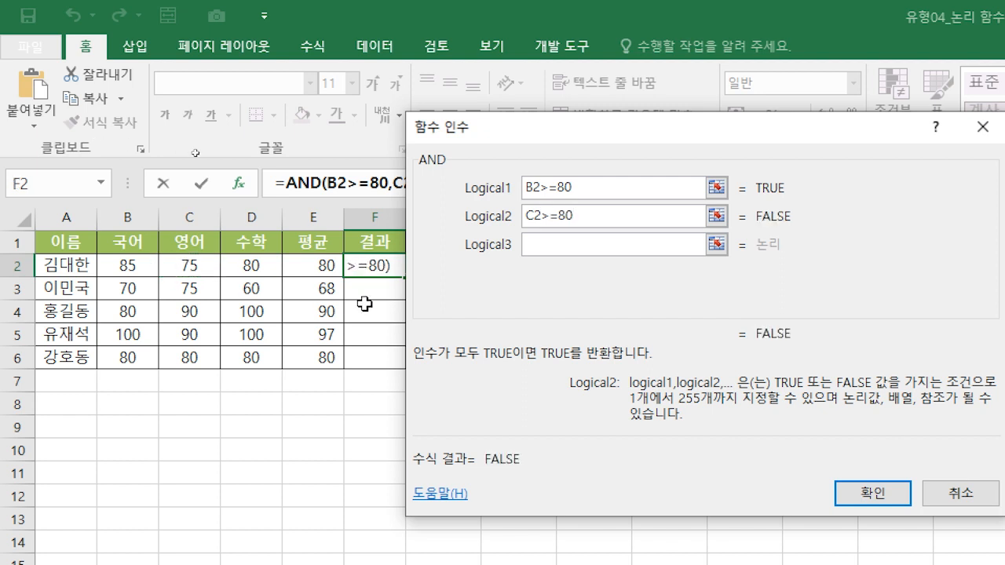
Set the third AND condition to D2>=80 for 수학, and fill the completed formula down from F2 to F6.
{"action": "left_click", "coordinate": [552, 244]}
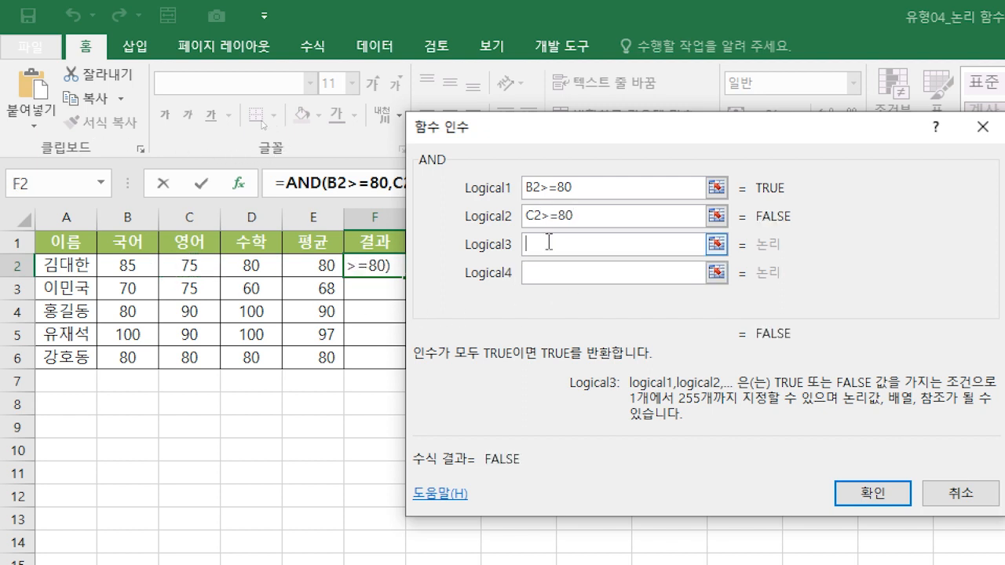
{"action": "left_click", "coordinate": [251, 267]}
{"action": "type", "text": ">="}
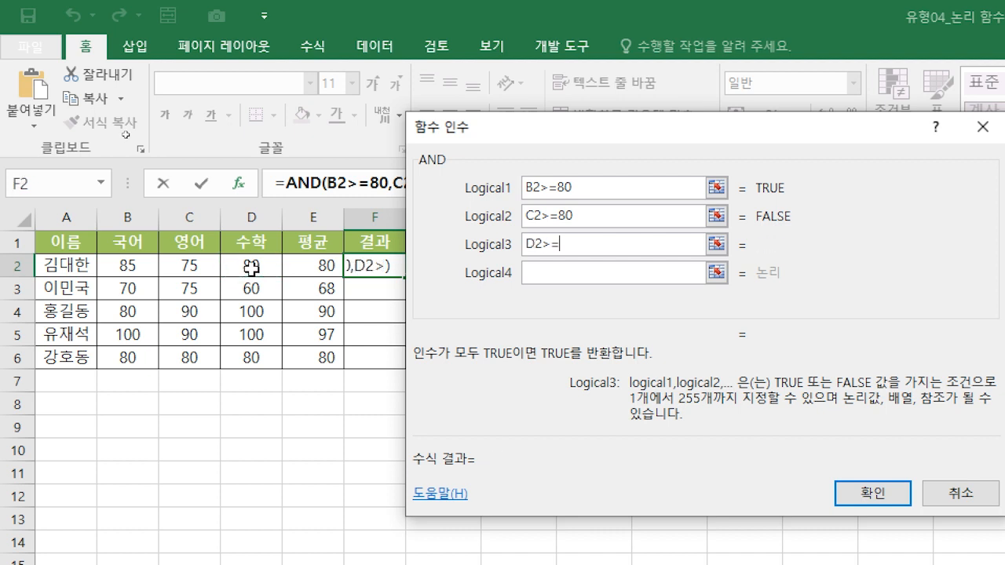
{"action": "type", "text": "80"}
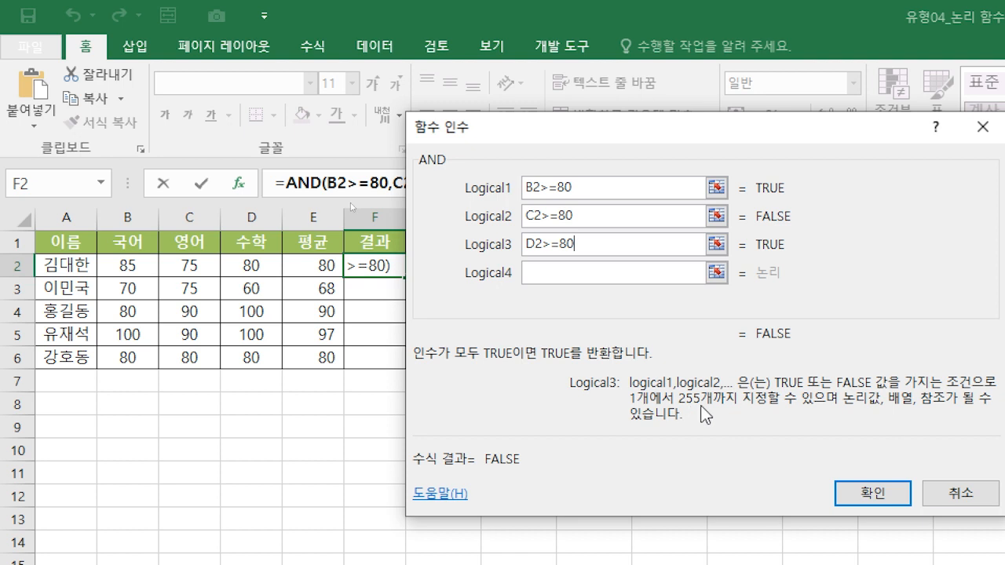
{"action": "left_click_drag", "start_coordinate": [571, 133], "coordinate": [538, 71]}
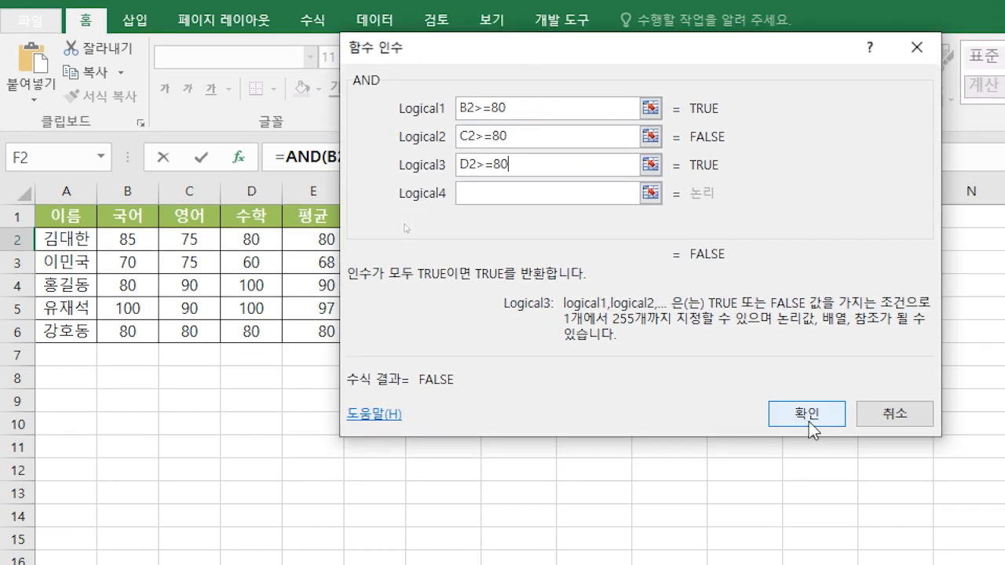
{"action": "left_click", "coordinate": [809, 421]}
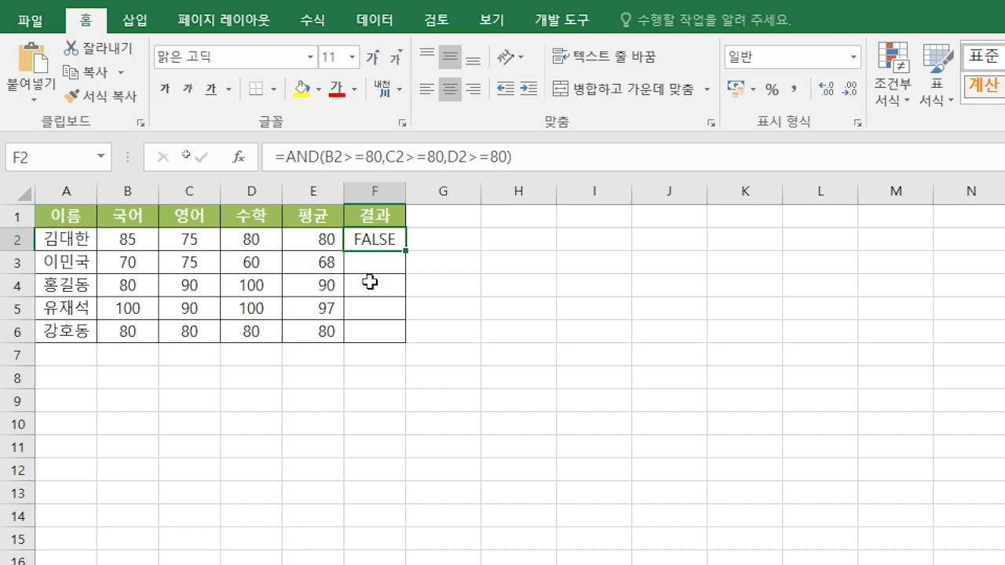
{"action": "left_click_drag", "start_coordinate": [406, 254], "coordinate": [412, 343]}
Examine the AND formulas in F2 and F3 against the 국어, 영어 and 수학 scores in rows 2 and 3.
{"action": "left_click", "coordinate": [387, 242]}
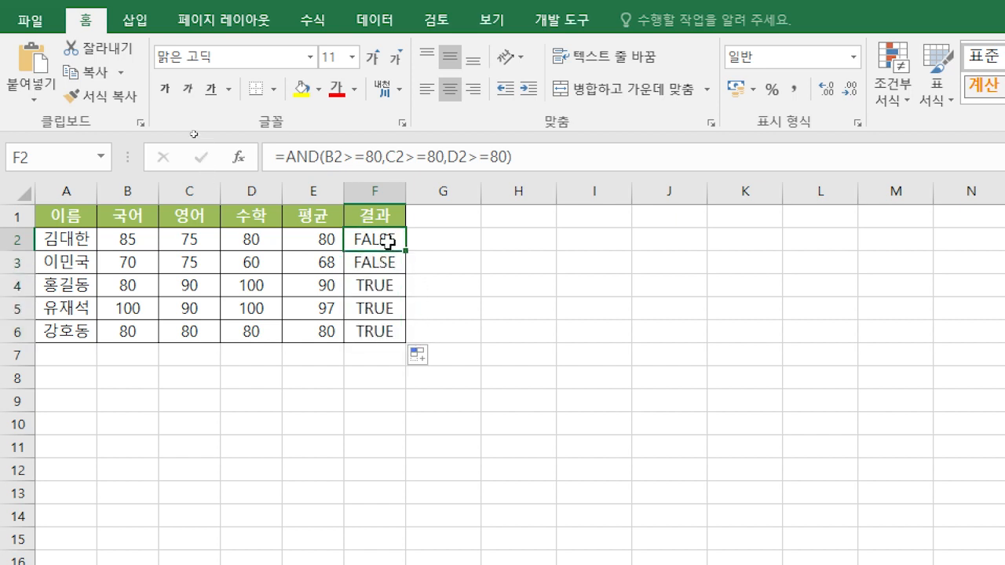
{"action": "left_click", "coordinate": [130, 237]}
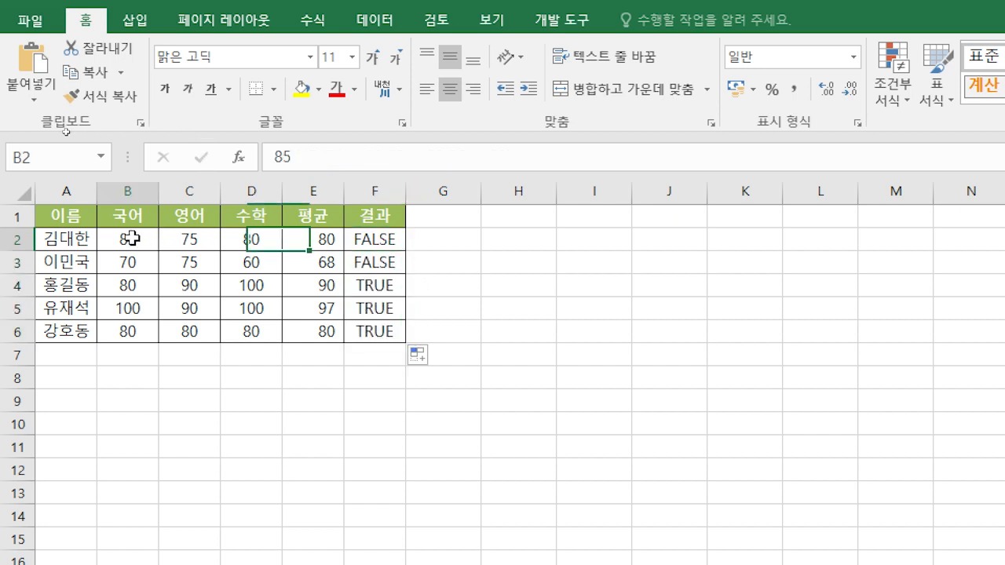
{"action": "left_click", "coordinate": [199, 239]}
{"action": "left_click", "coordinate": [236, 247]}
{"action": "left_click", "coordinate": [182, 244]}
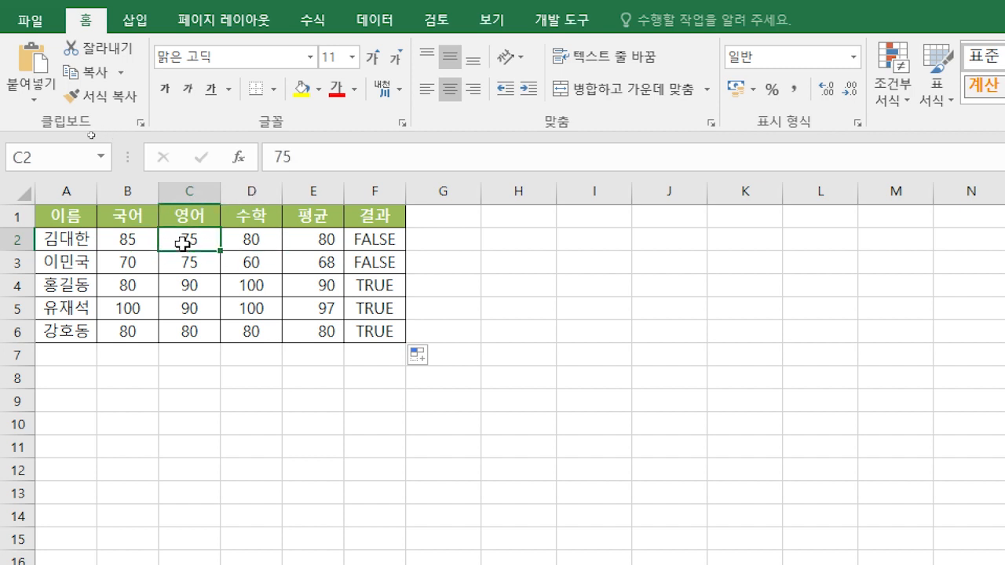
{"action": "left_click", "coordinate": [365, 267]}
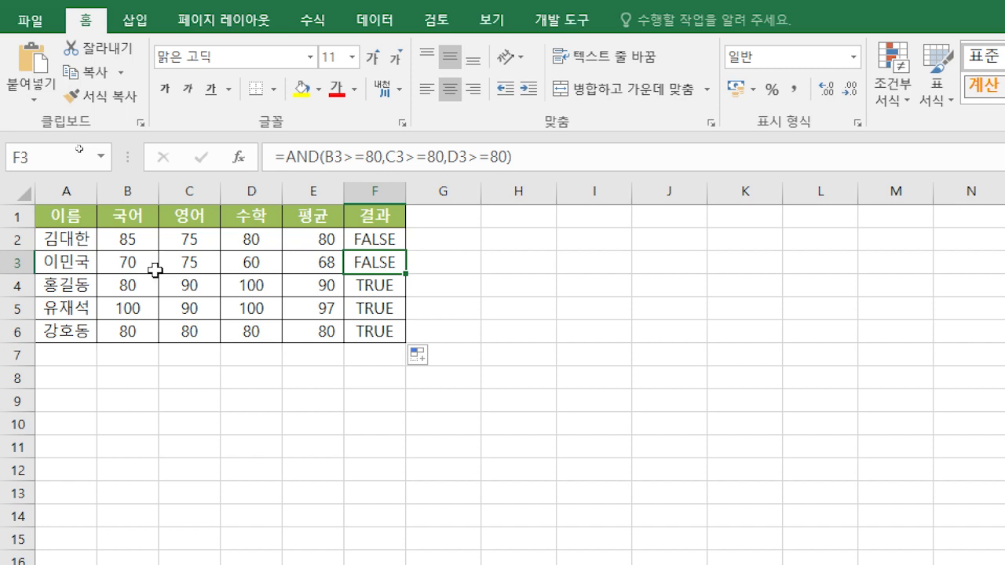
{"action": "left_click", "coordinate": [132, 264]}
{"action": "left_click", "coordinate": [182, 266]}
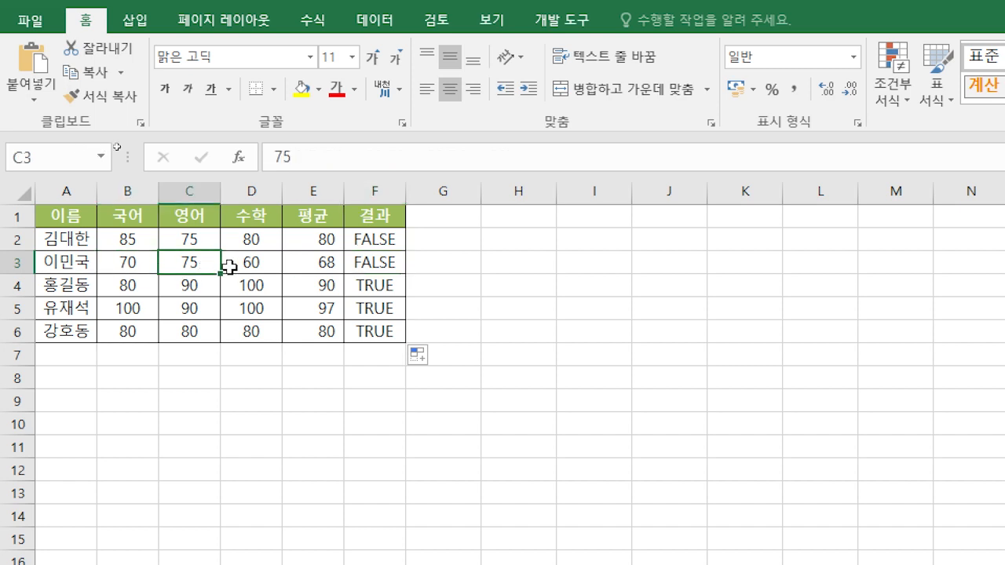
{"action": "left_click", "coordinate": [236, 267]}
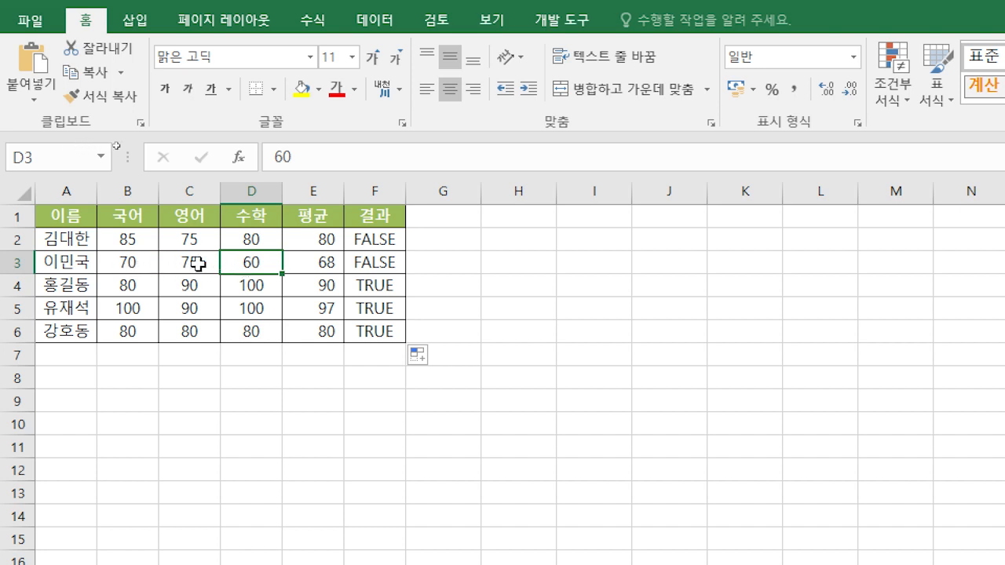
Examine the 국어, 영어 and 수학 scores in rows 4 to 6 against their 결과 values.
{"action": "left_click", "coordinate": [151, 288]}
{"action": "left_click", "coordinate": [192, 292]}
{"action": "left_click", "coordinate": [246, 287]}
{"action": "left_click", "coordinate": [243, 312]}
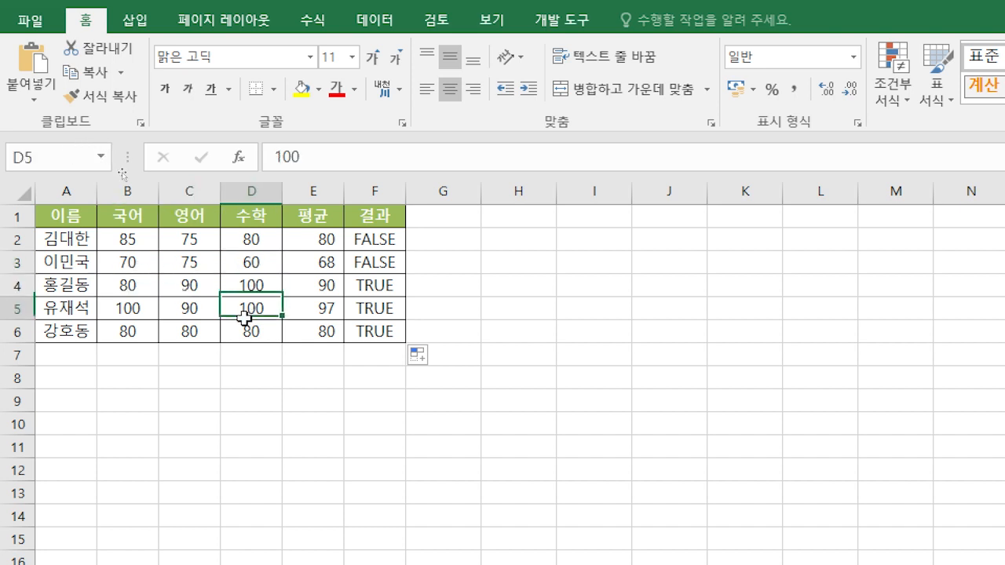
{"action": "left_click", "coordinate": [190, 311]}
{"action": "left_click", "coordinate": [125, 313]}
{"action": "left_click", "coordinate": [125, 330]}
{"action": "left_click", "coordinate": [232, 337]}
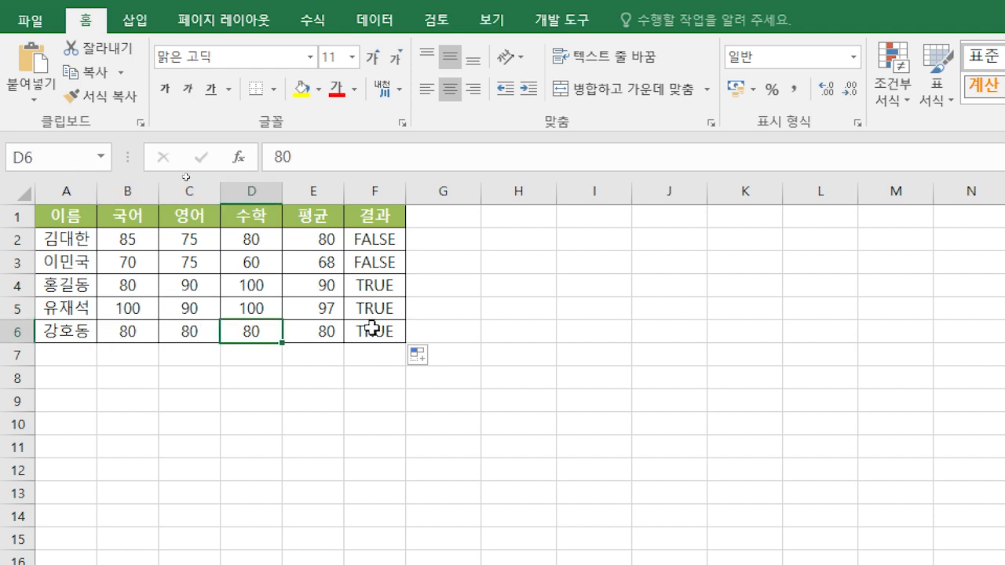
{"action": "left_click", "coordinate": [484, 257]}
Clear the AND formulas from F2:F6 in the 결과 column.
{"action": "left_click_drag", "start_coordinate": [382, 242], "coordinate": [377, 334]}
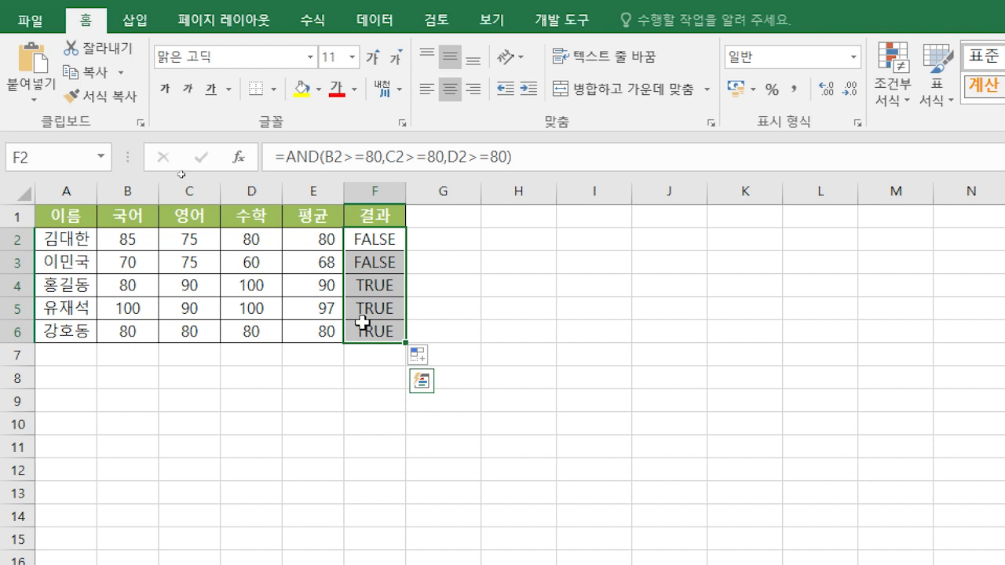
{"action": "key", "text": "Delete"}
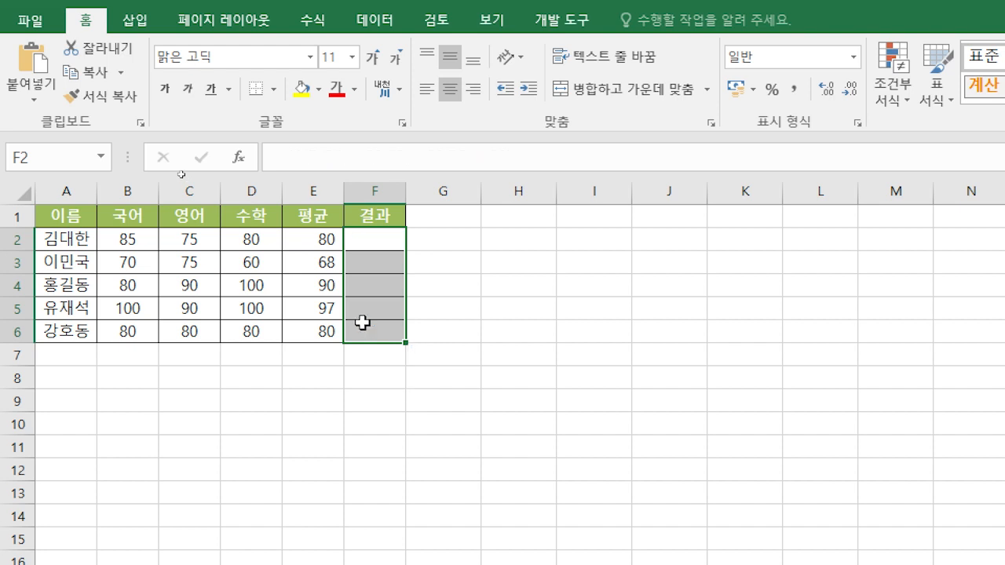
{"action": "left_click", "coordinate": [458, 239]}
Start an IF formula in cell F2 with a nested AND function as its logical test.
{"action": "left_click", "coordinate": [369, 238]}
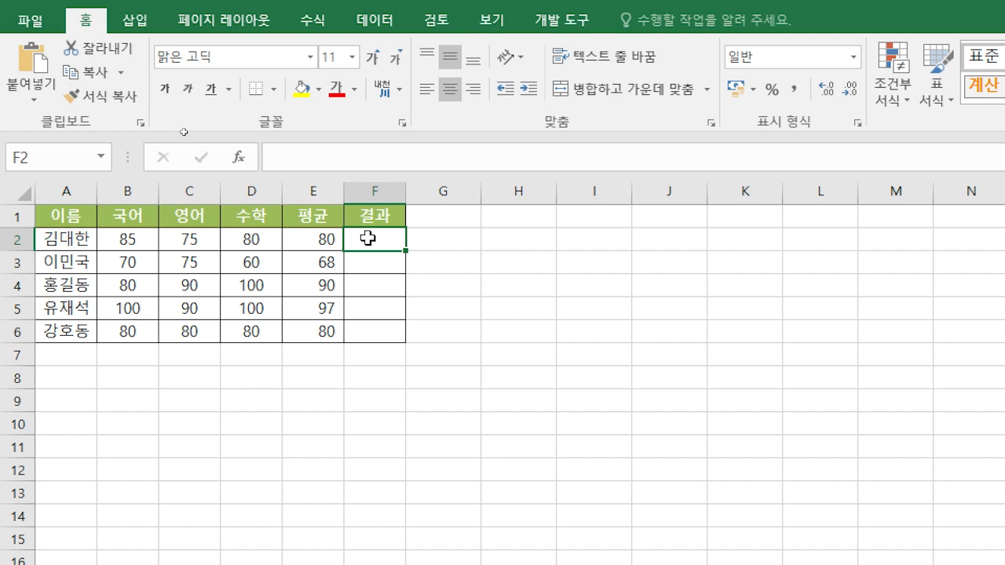
{"action": "left_click", "coordinate": [442, 242]}
{"action": "left_click", "coordinate": [390, 245]}
{"action": "left_click", "coordinate": [316, 166]}
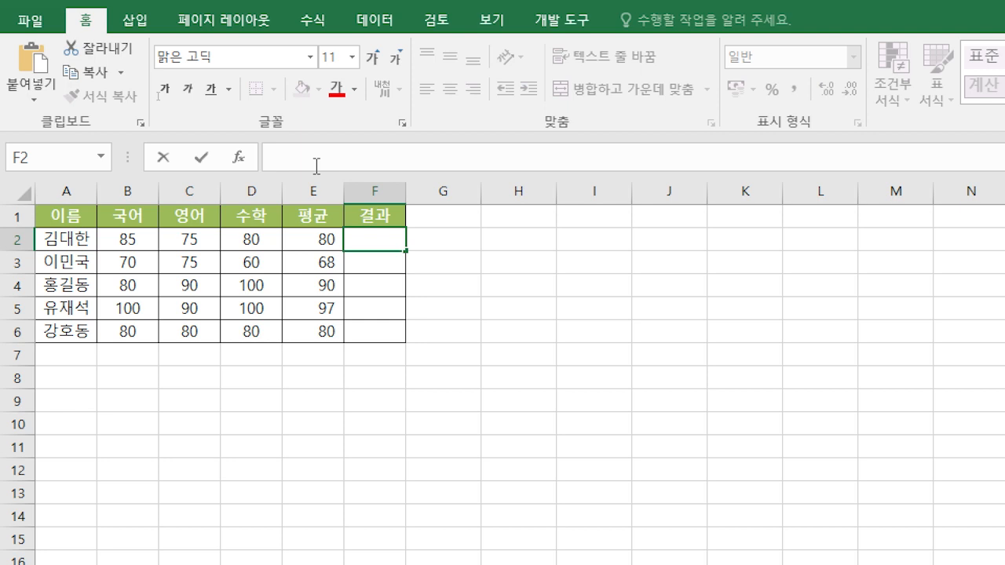
{"action": "type", "text": "="}
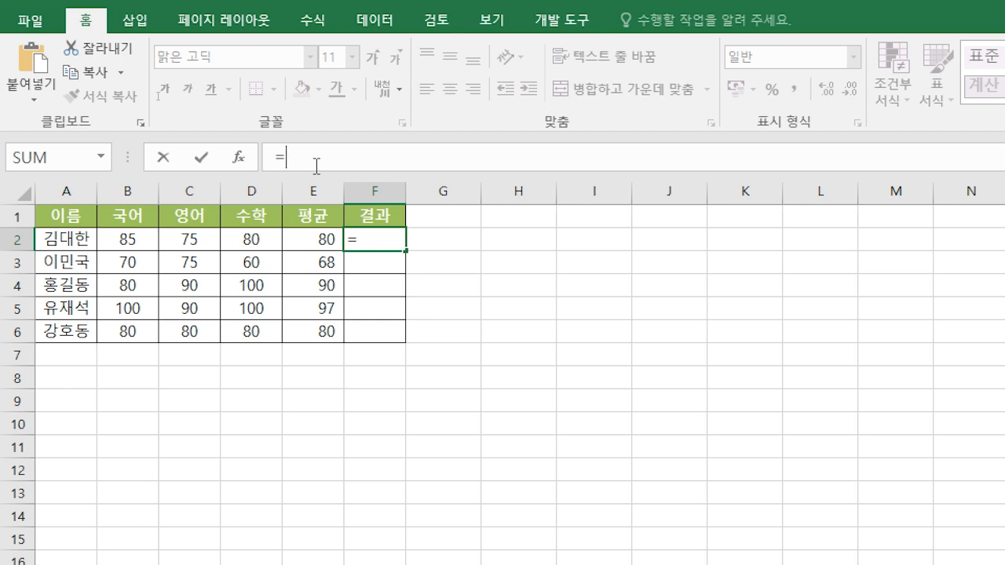
{"action": "type", "text": "if"}
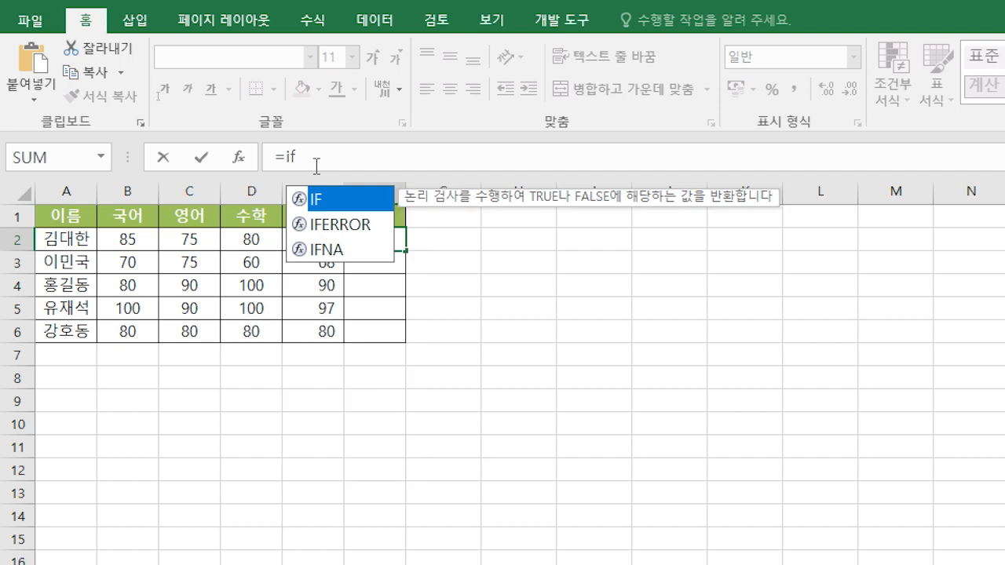
{"action": "key", "text": "Tab"}
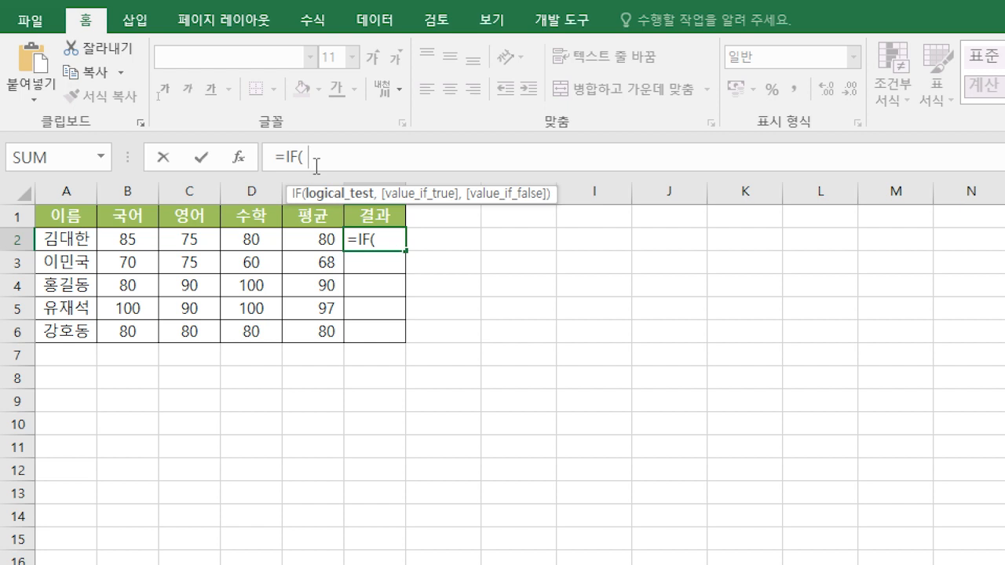
{"action": "type", "text": "and"}
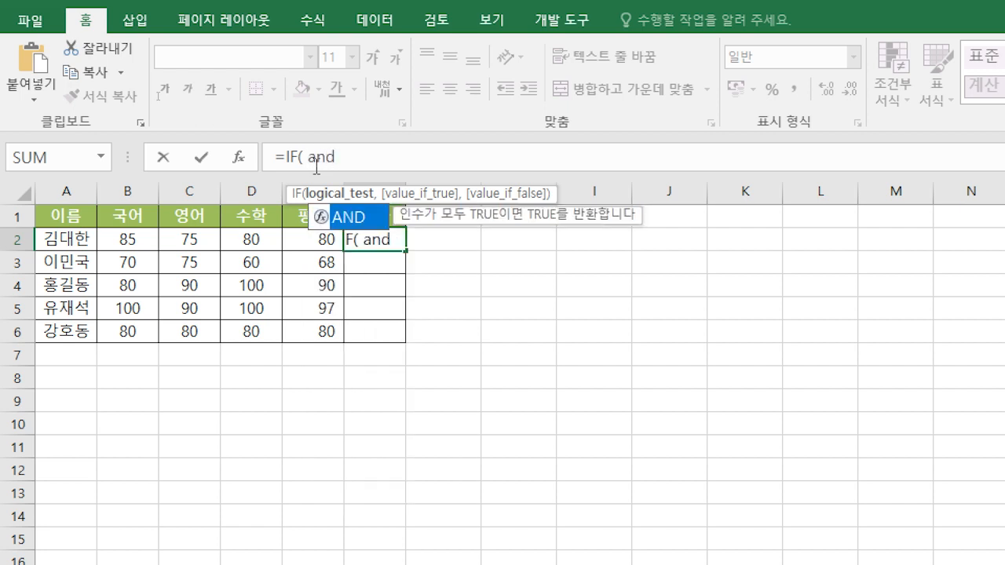
{"action": "key", "text": "Tab"}
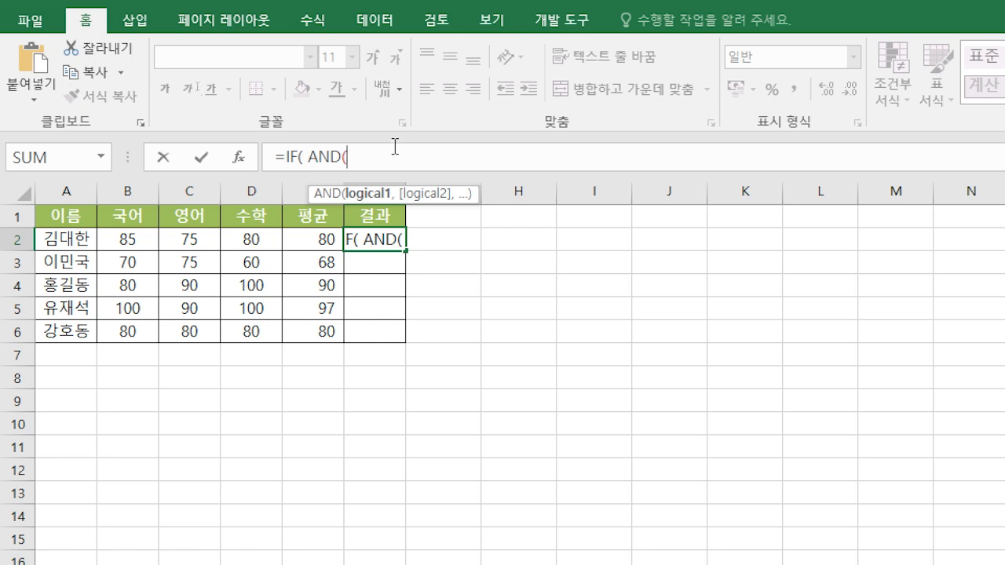
Enter B2>=80, C2>=80 and D2>=80 as the nested AND conditions and close the AND function's parenthesis.
{"action": "left_click", "coordinate": [124, 244]}
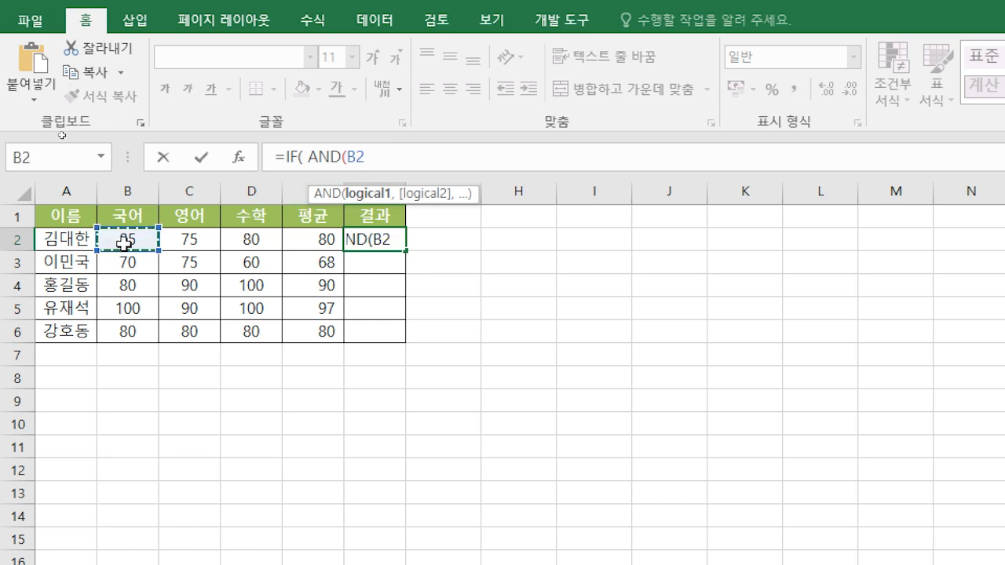
{"action": "type", "text": ">=80"}
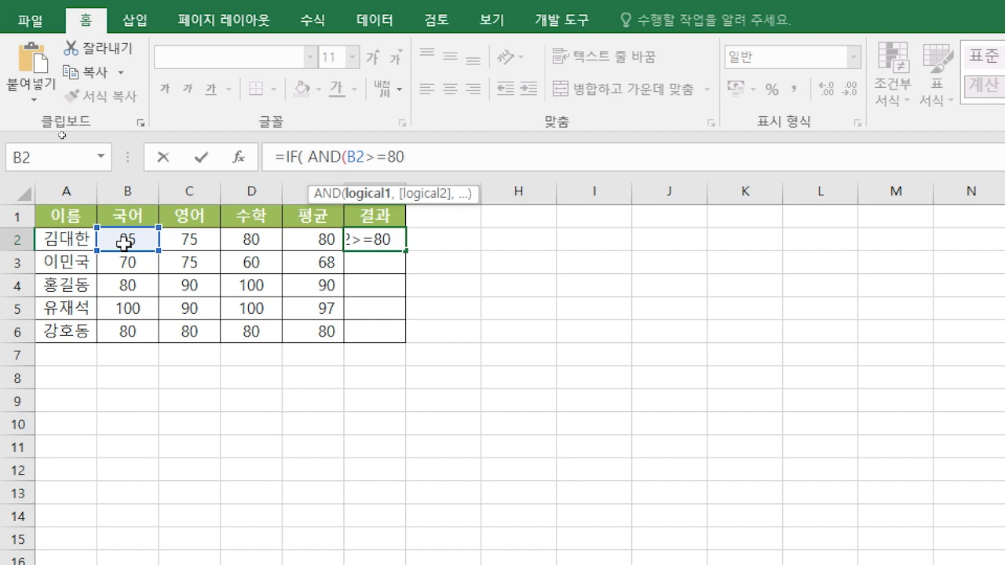
{"action": "type", "text": ","}
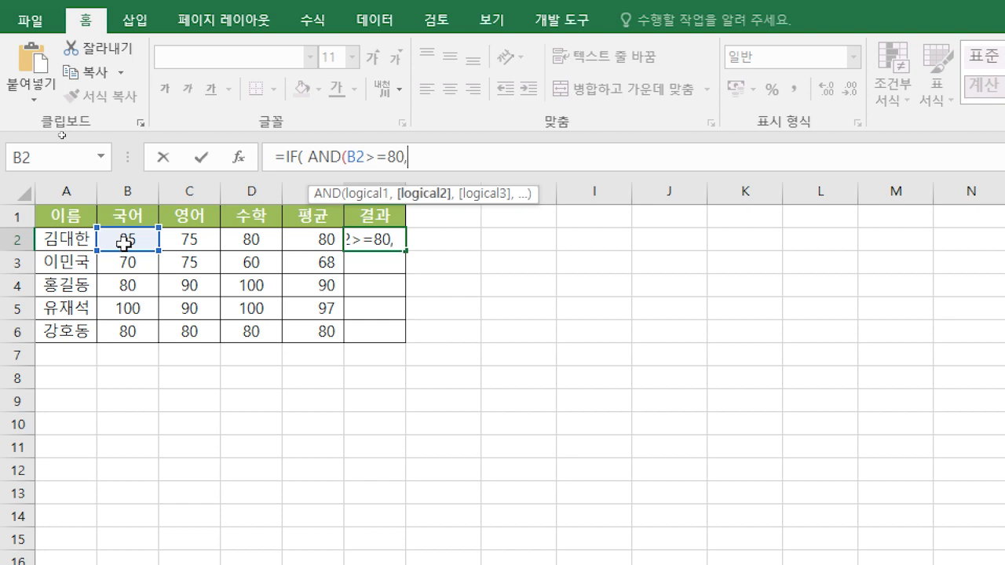
{"action": "left_click", "coordinate": [193, 237]}
{"action": "type", "text": ">=8"}
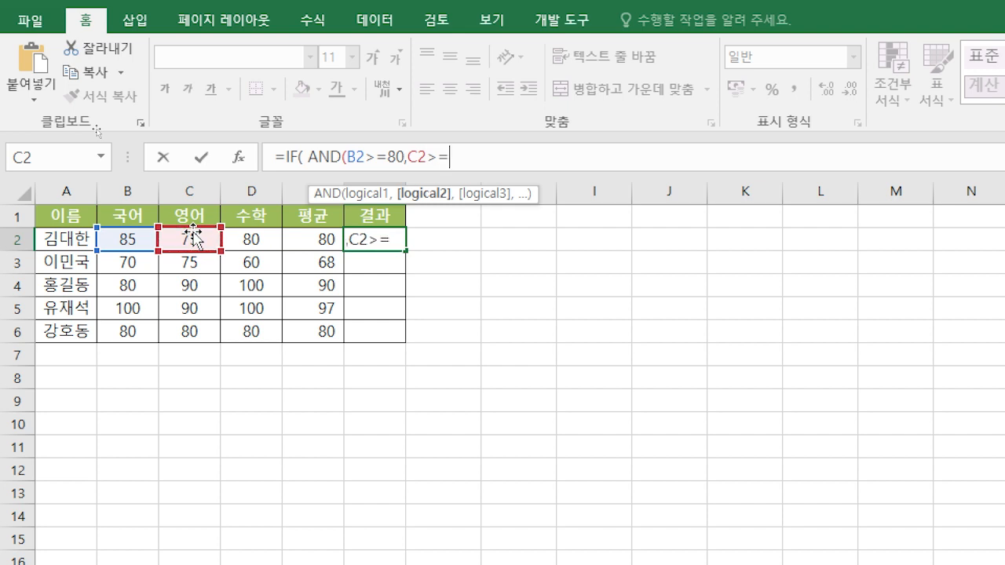
{"action": "type", "text": "0,"}
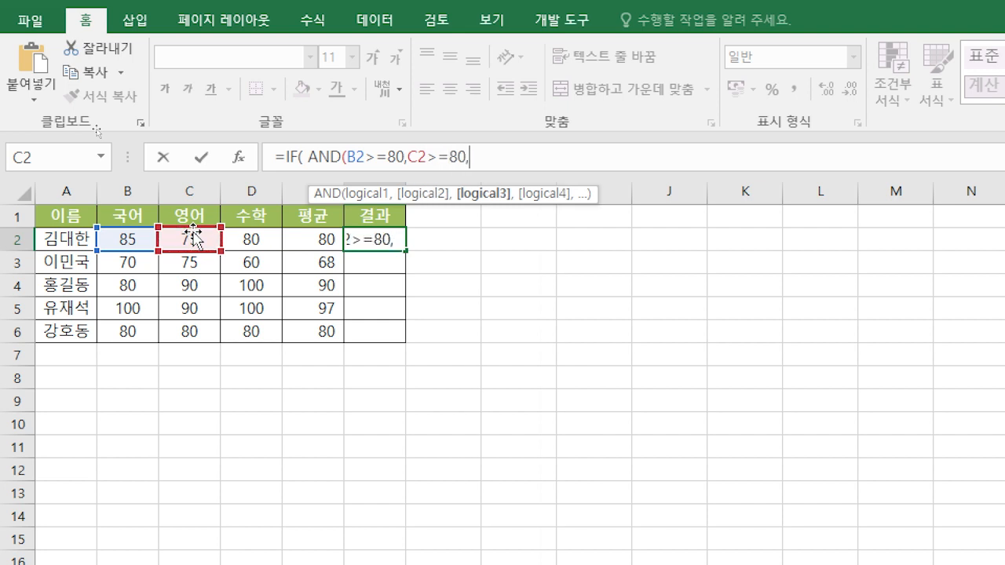
{"action": "left_click", "coordinate": [250, 240]}
{"action": "type", "text": ">="}
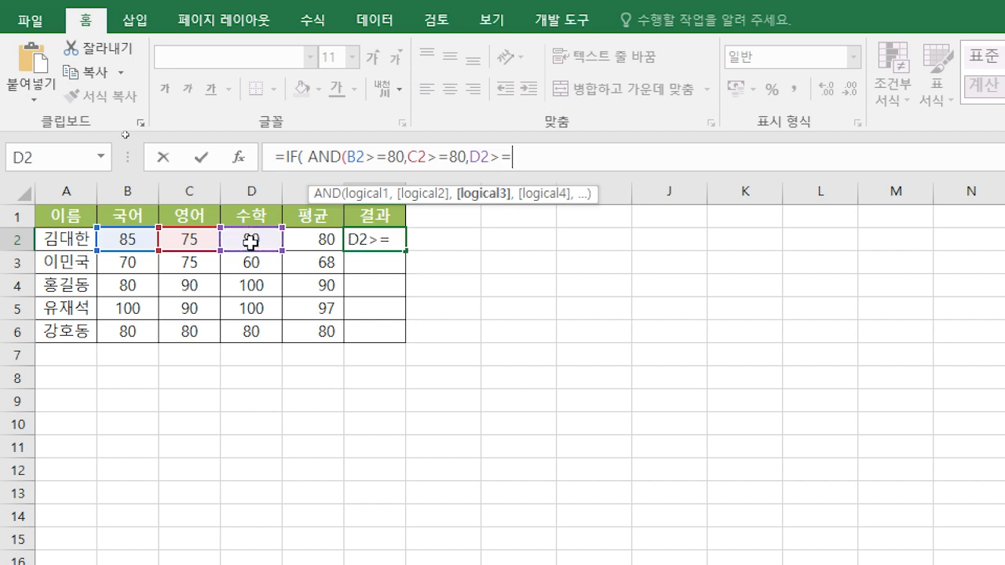
{"action": "type", "text": "80"}
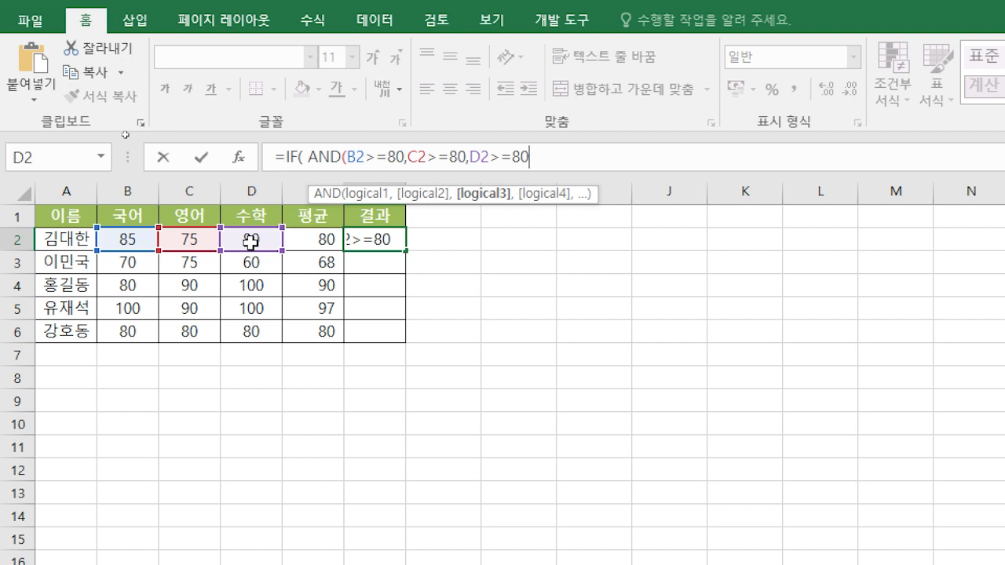
{"action": "type", "text": ")"}
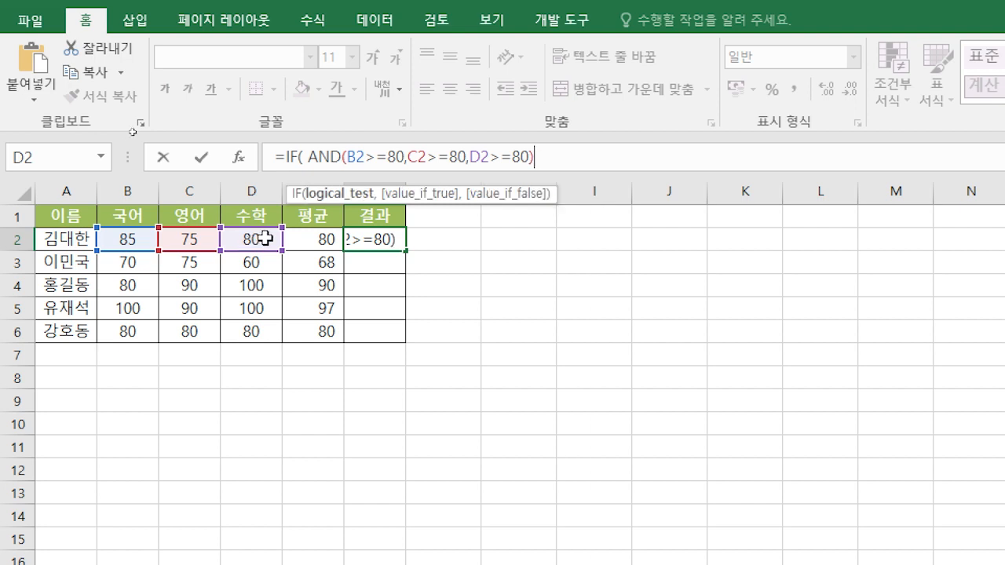
Review the nested AND expression that serves as the logical test of the IF formula in F2.
{"action": "left_click", "coordinate": [388, 157]}
{"action": "left_click", "coordinate": [440, 155]}
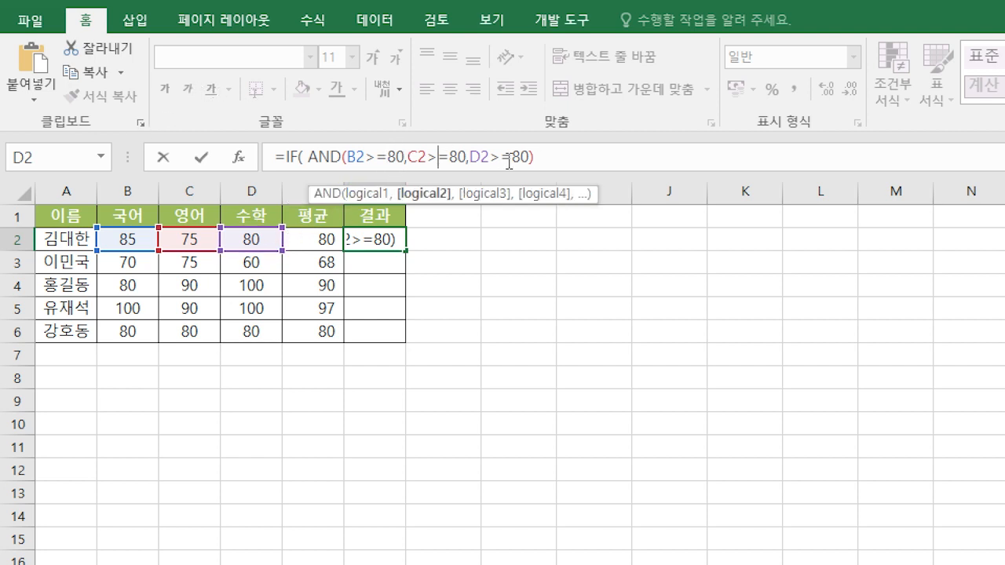
{"action": "left_click", "coordinate": [512, 157]}
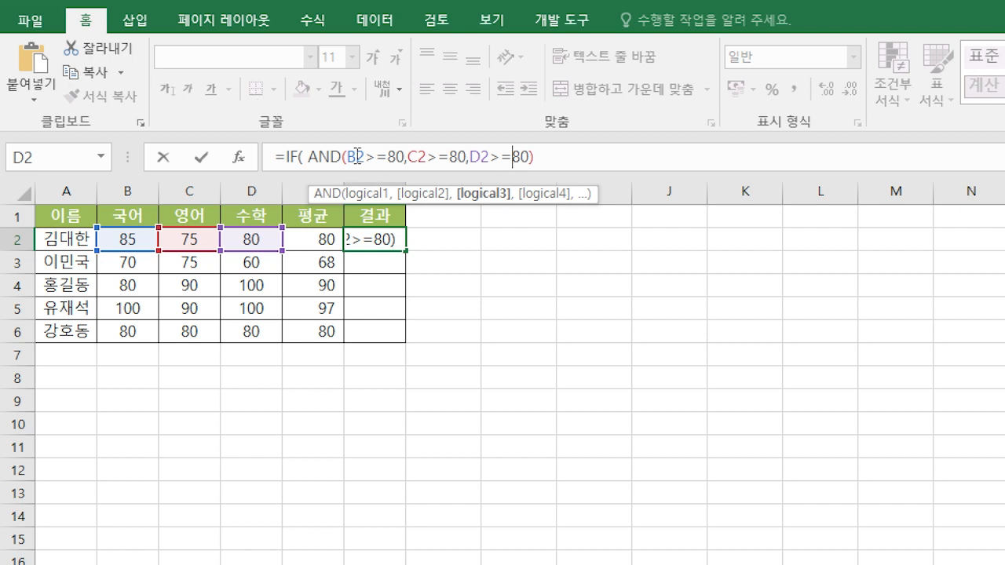
{"action": "left_click_drag", "start_coordinate": [308, 157], "coordinate": [539, 165]}
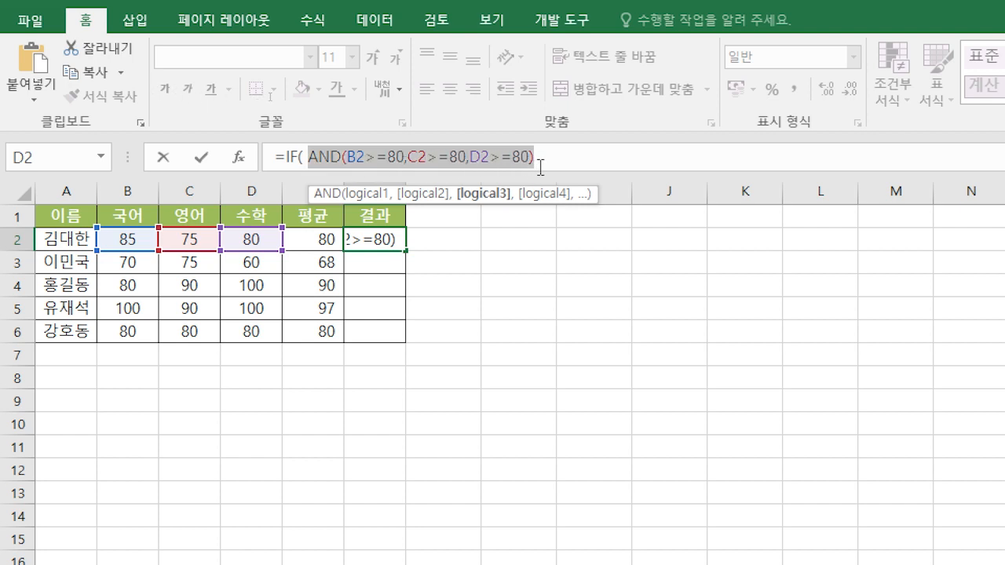
{"action": "left_click", "coordinate": [554, 158]}
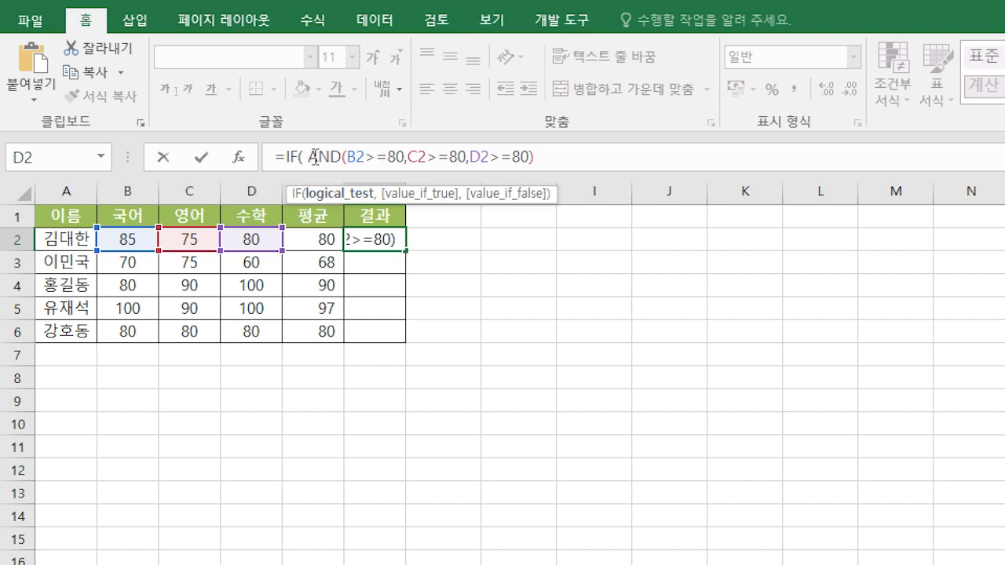
{"action": "left_click_drag", "start_coordinate": [311, 158], "coordinate": [539, 158]}
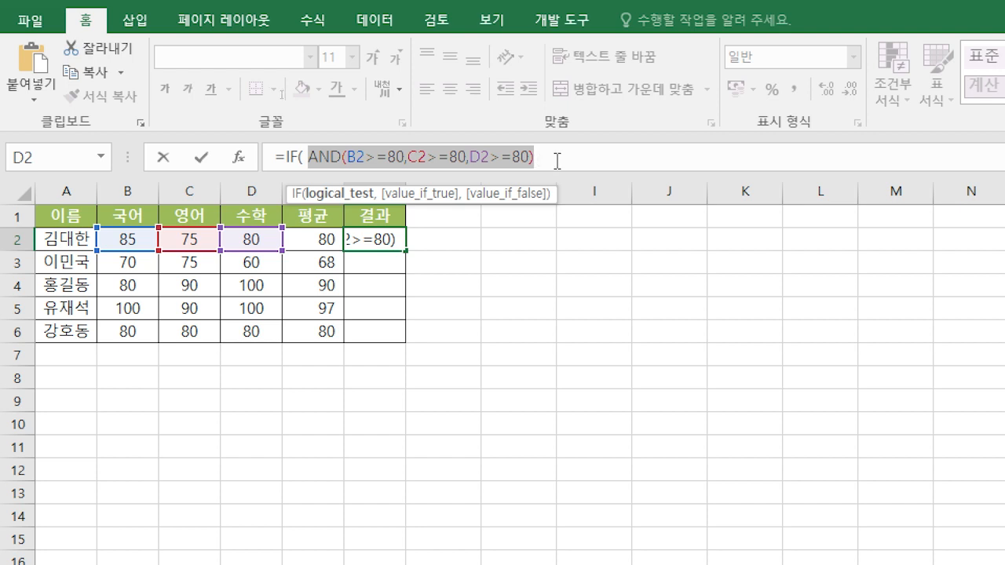
Complete the IF formula in F2 with "우수" as the value if true and "노력" as the value if false.
{"action": "left_click", "coordinate": [564, 162]}
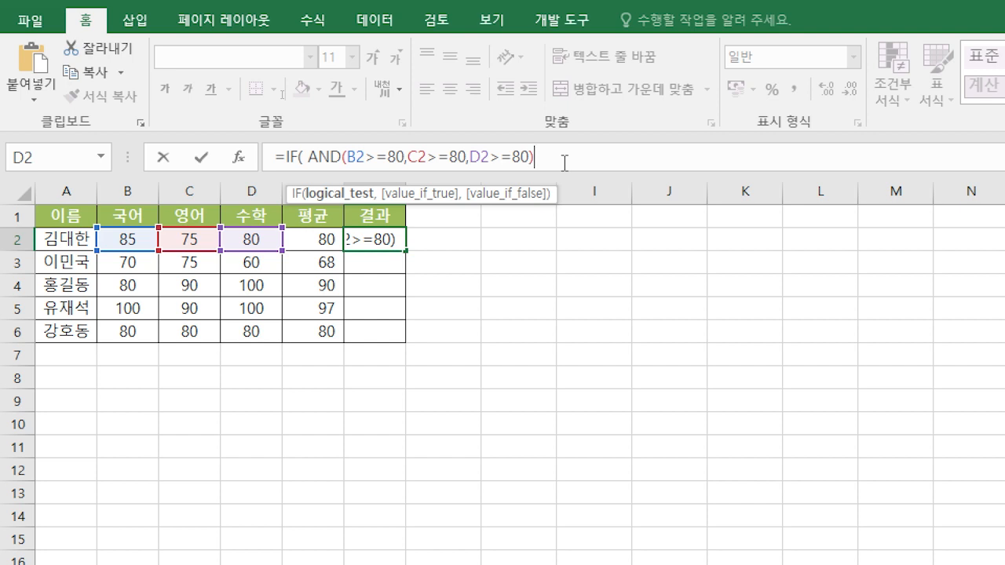
{"action": "type", "text": ","}
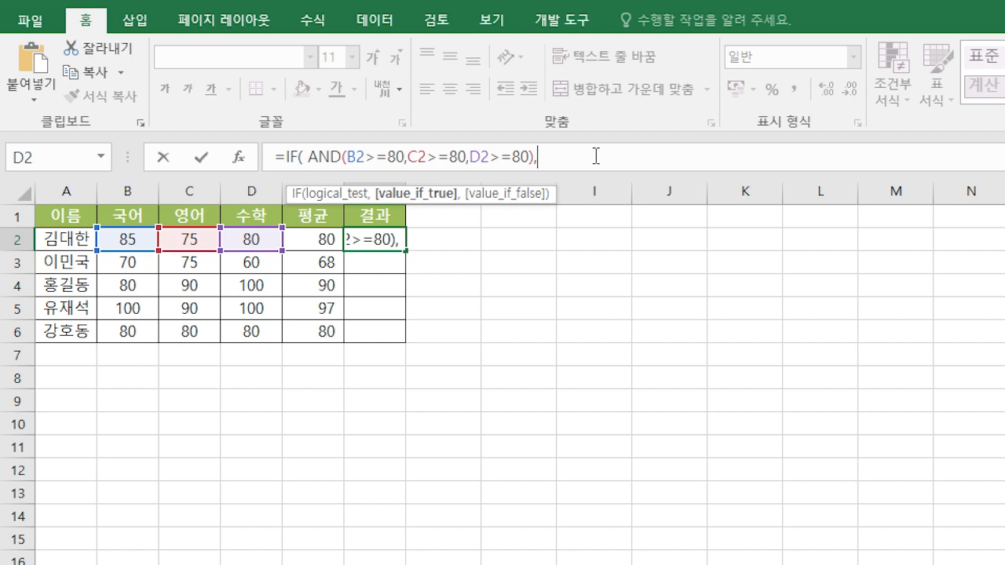
{"action": "type", "text": "\"우수"}
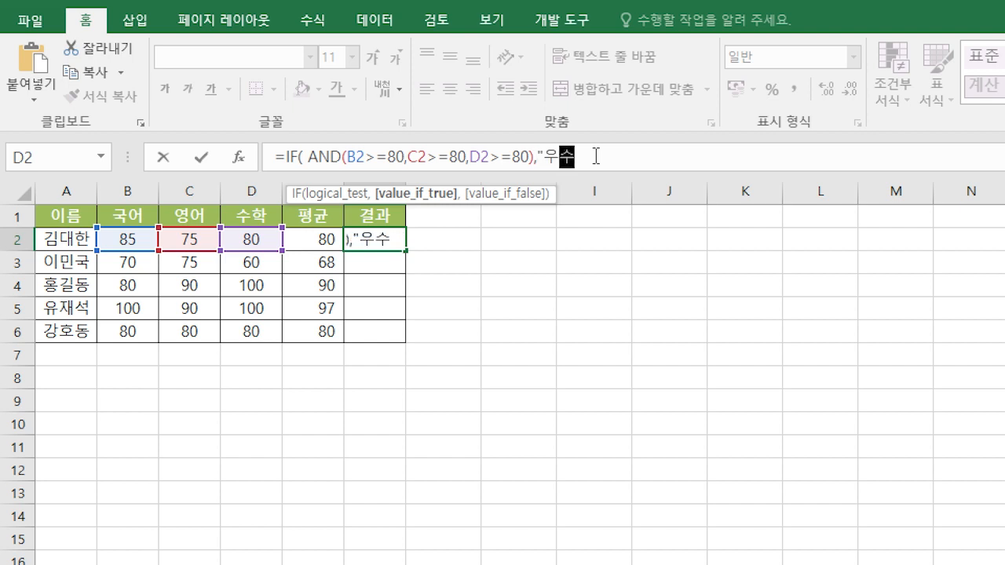
{"action": "type", "text": "\","}
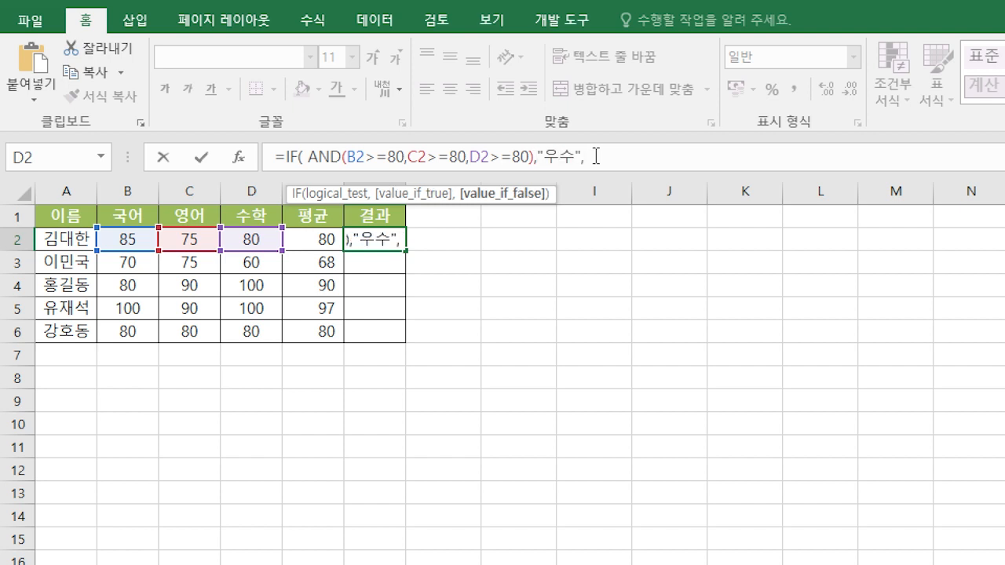
{"action": "type", "text": "\"노력"}
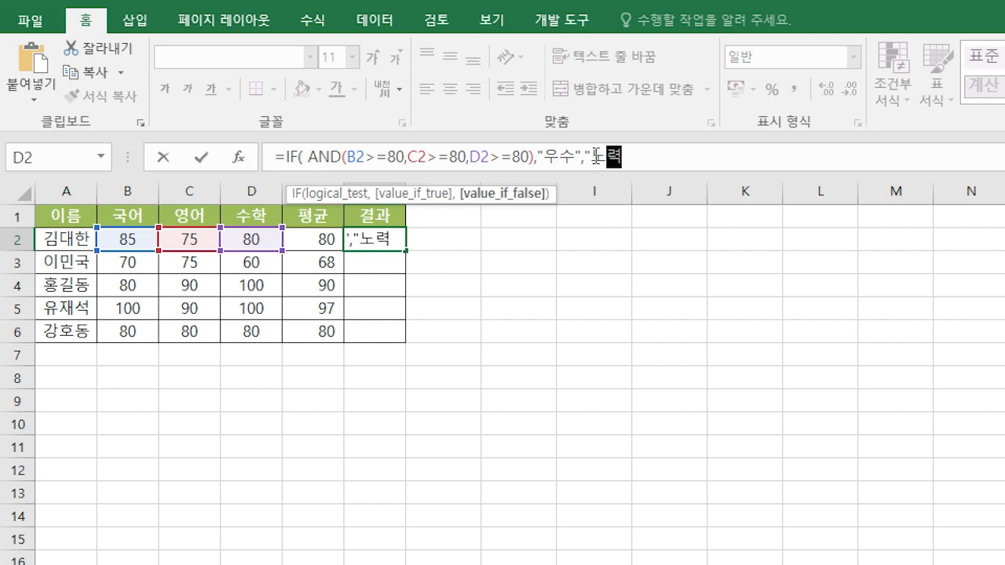
{"action": "type", "text": "\""}
{"action": "type", "text": ")"}
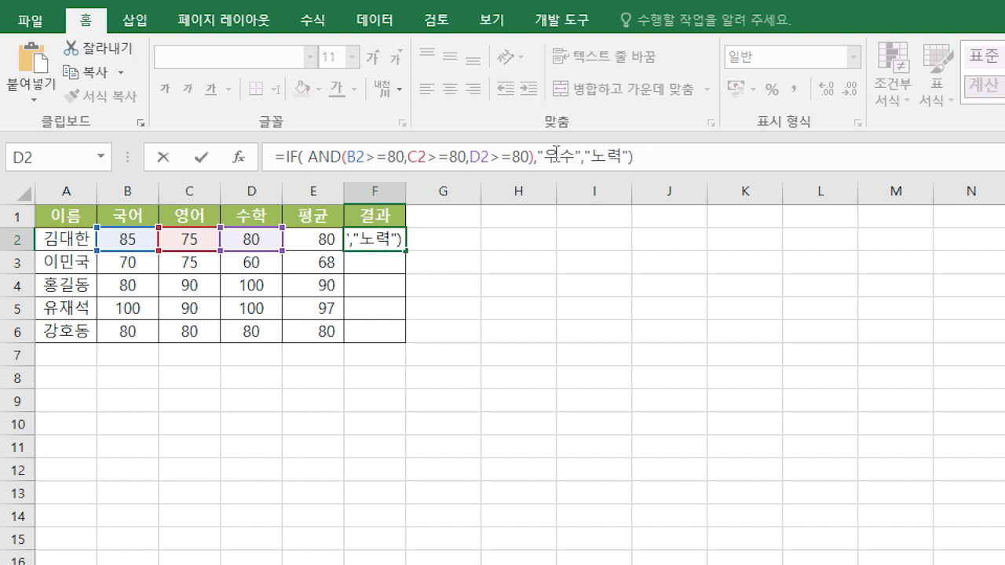
{"action": "key", "text": "Return"}
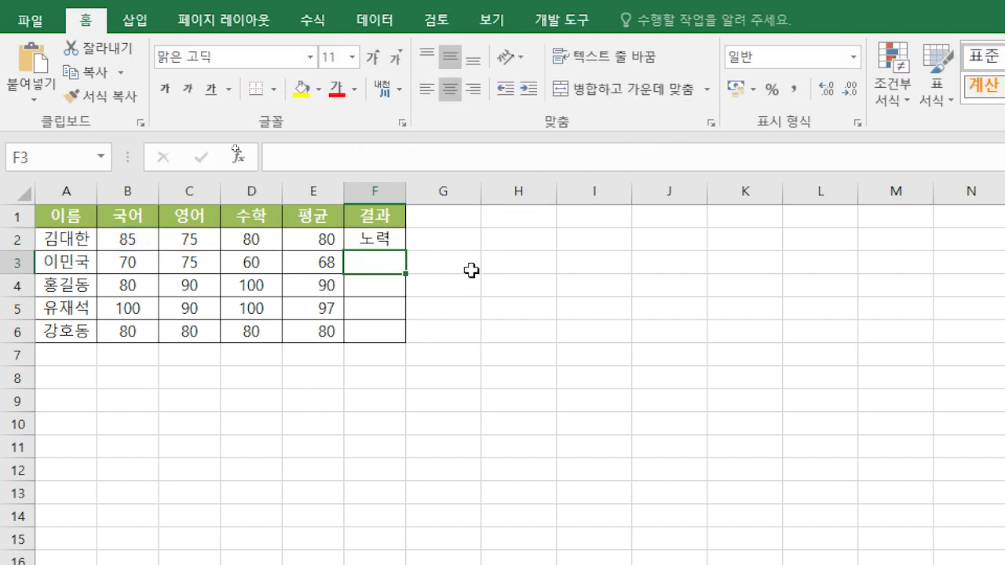
Fill the IF formula from F2 down to F6 in the 결과 column and check the first results.
{"action": "left_click", "coordinate": [392, 241]}
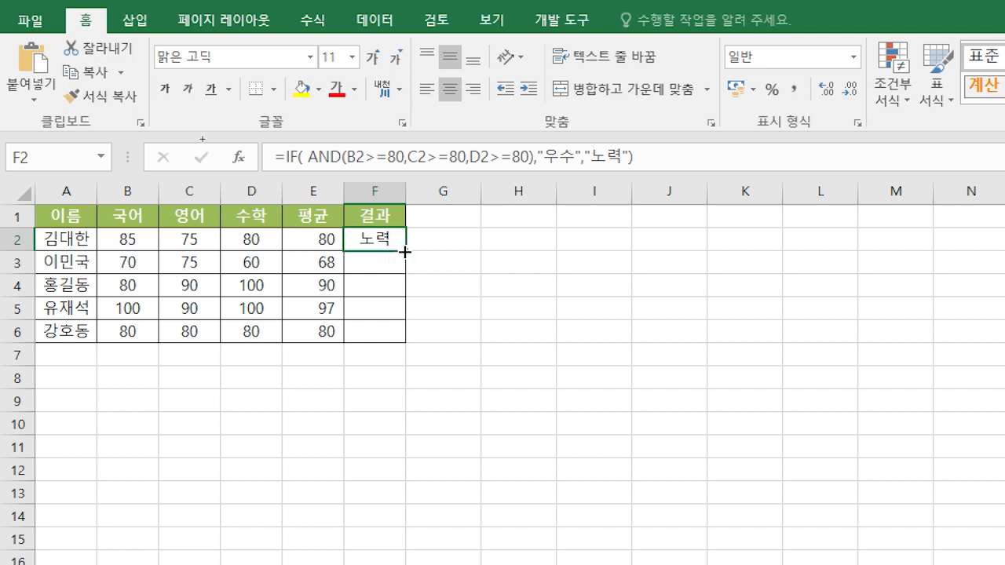
{"action": "left_click_drag", "start_coordinate": [404, 251], "coordinate": [401, 338]}
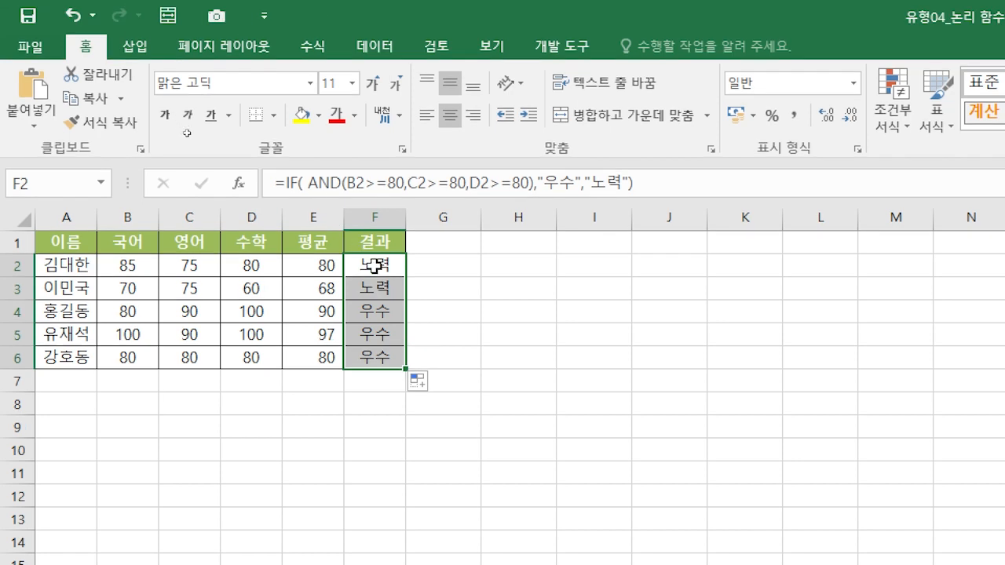
{"action": "left_click", "coordinate": [378, 267]}
{"action": "left_click", "coordinate": [376, 289]}
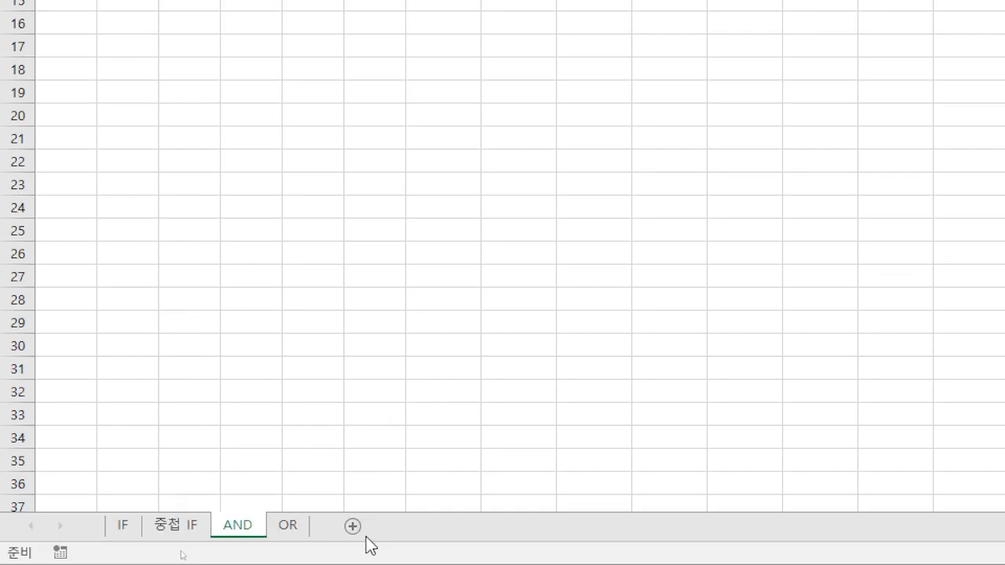
On the OR sheet, start an OR formula in cell F2 and open its function arguments dialog clear of the table.
{"action": "left_click", "coordinate": [301, 528]}
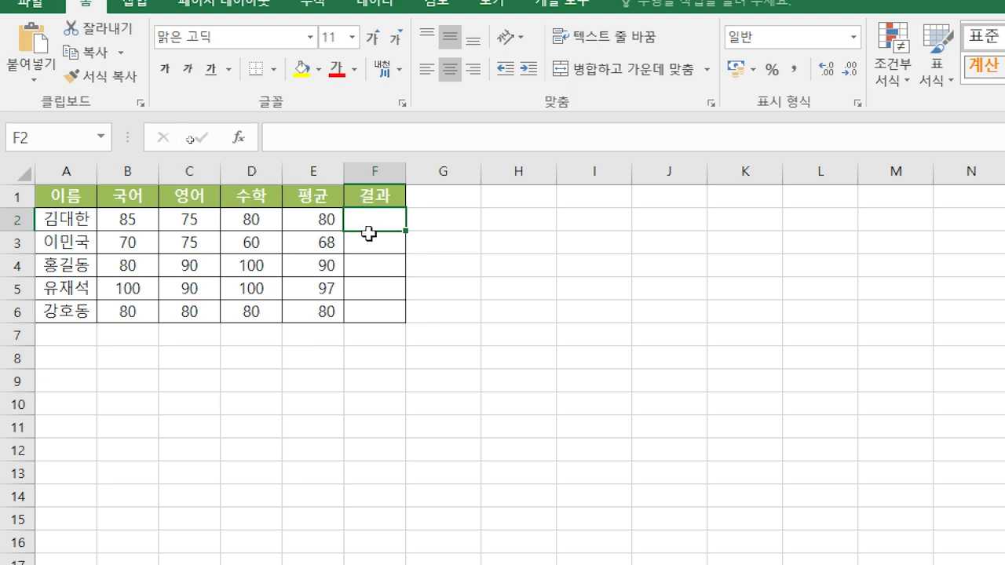
{"action": "left_click", "coordinate": [444, 212]}
{"action": "left_click", "coordinate": [373, 219]}
{"action": "left_click", "coordinate": [314, 141]}
{"action": "type", "text": "="}
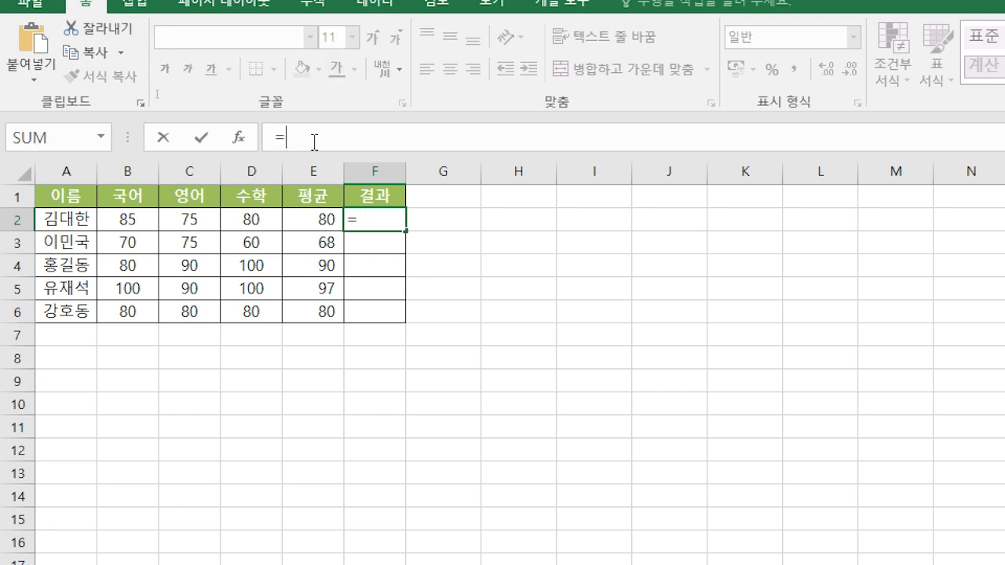
{"action": "type", "text": "or"}
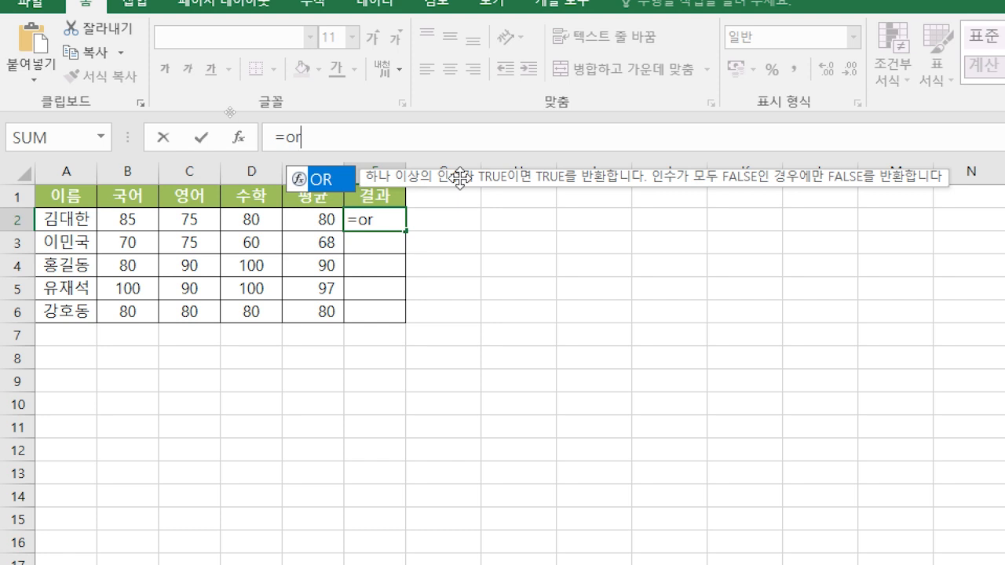
{"action": "key", "text": "Tab"}
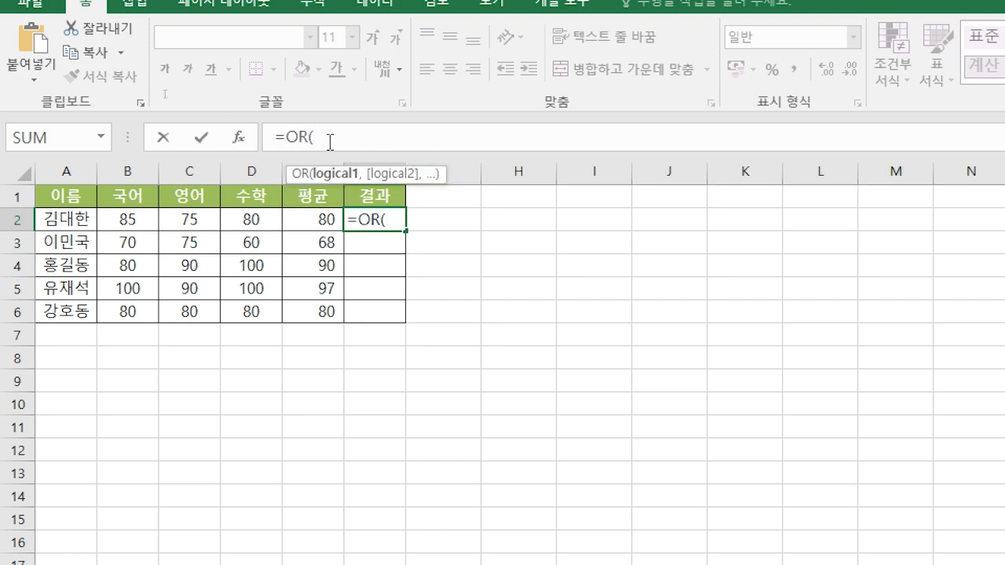
{"action": "left_click", "coordinate": [238, 138]}
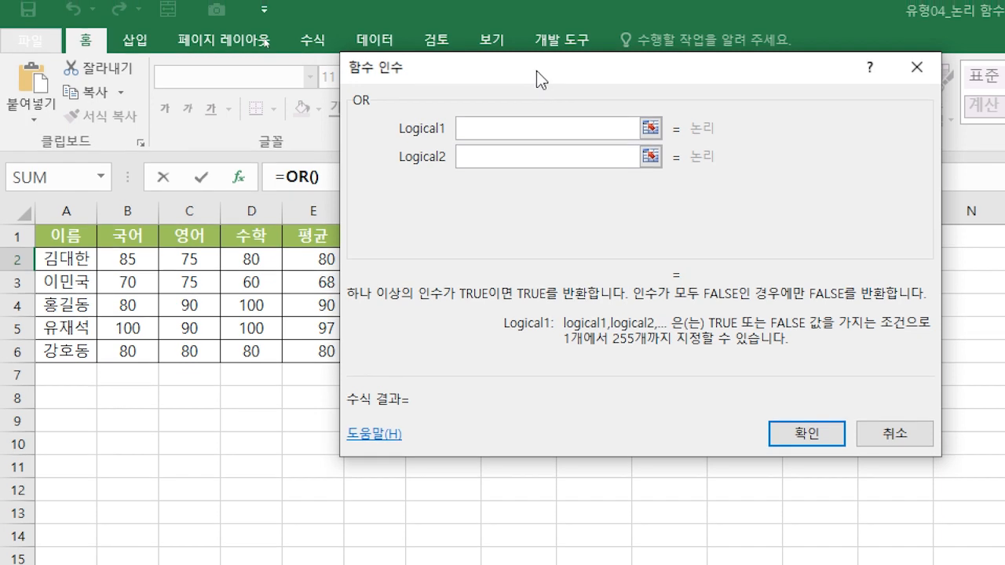
{"action": "left_click_drag", "start_coordinate": [536, 32], "coordinate": [608, 46]}
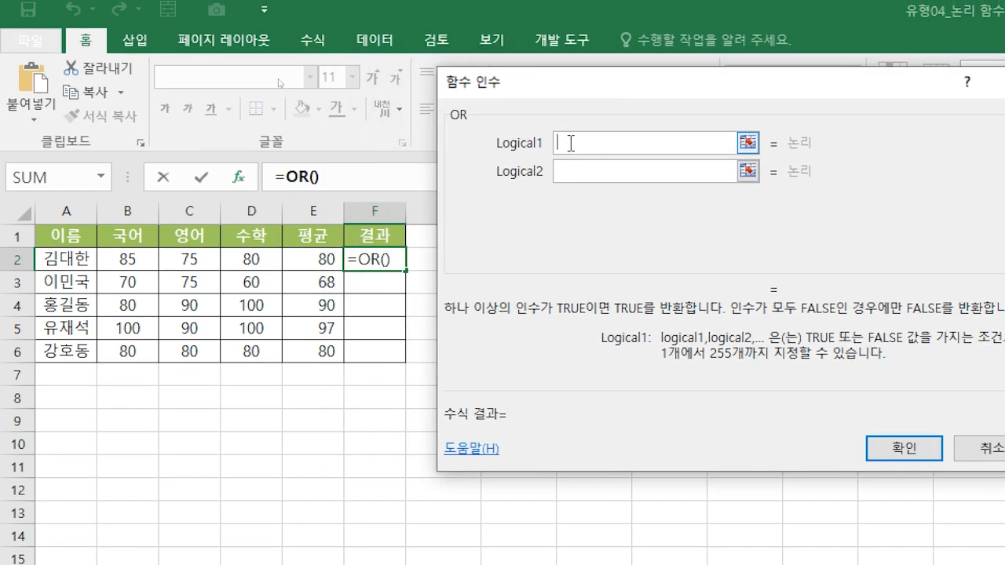
Enter B2>=90, C2>=90 and D2>=90 as the OR function's three logical arguments and confirm the formula.
{"action": "left_click", "coordinate": [135, 258]}
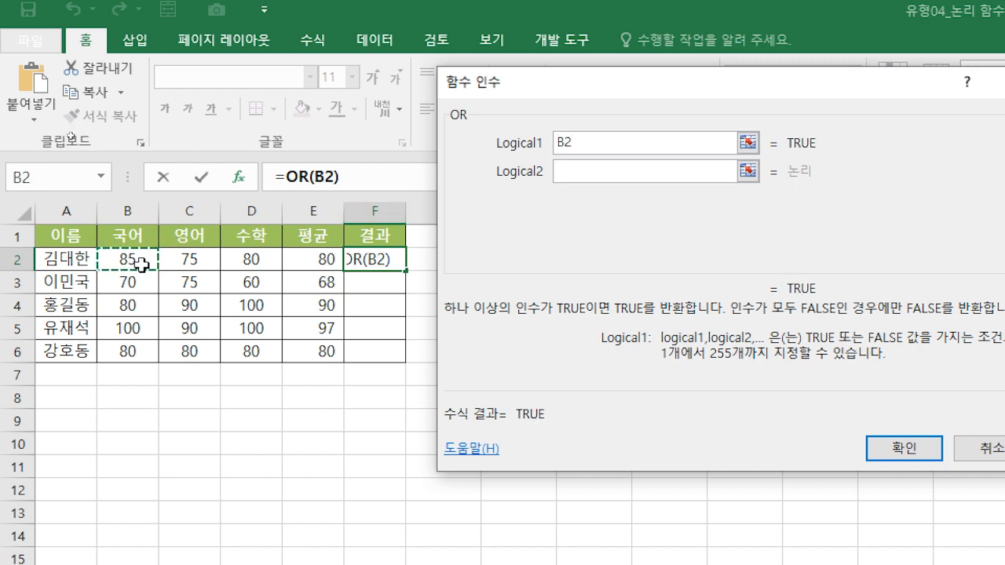
{"action": "type", "text": ">=90"}
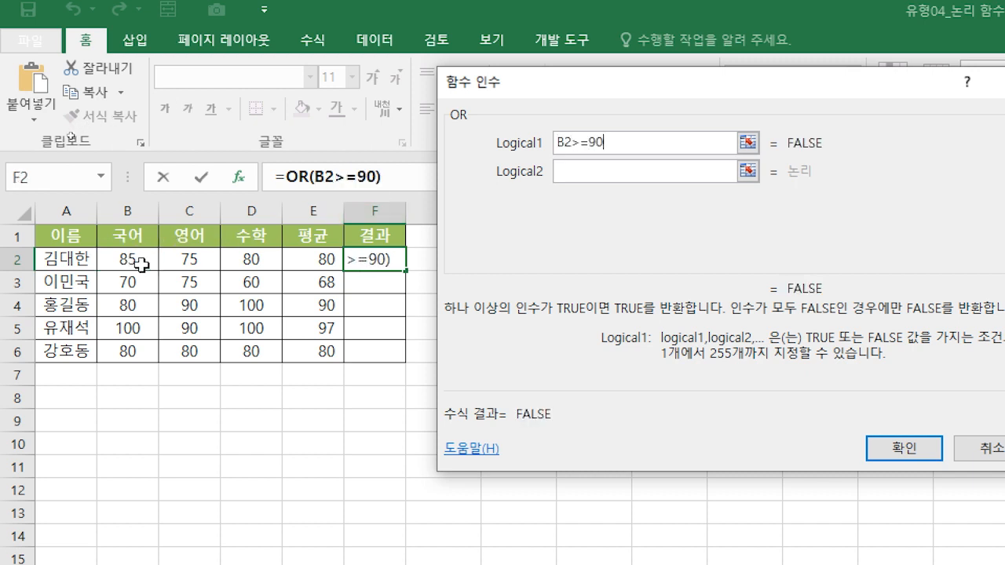
{"action": "key", "text": "Tab"}
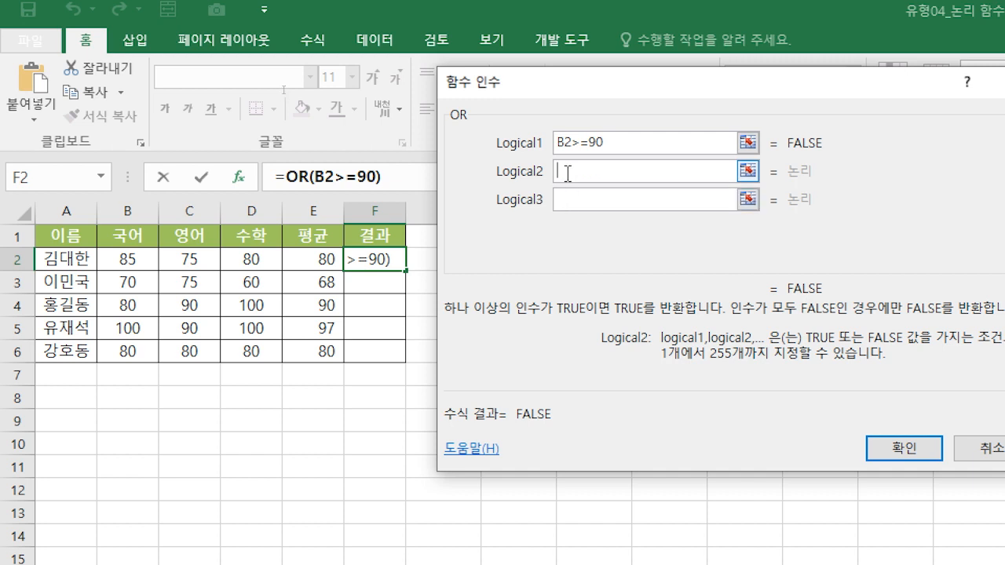
{"action": "left_click", "coordinate": [168, 260]}
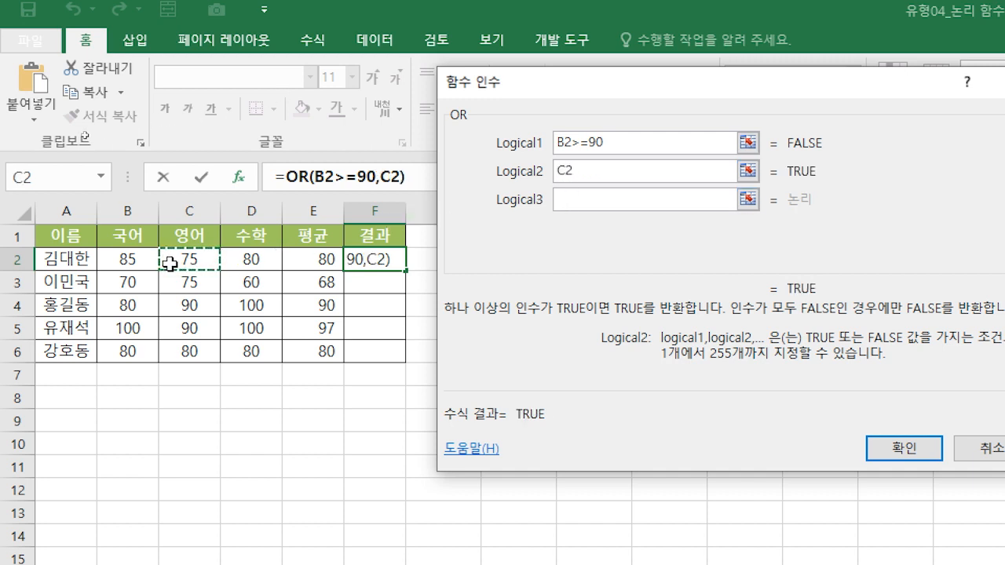
{"action": "type", "text": ">=90"}
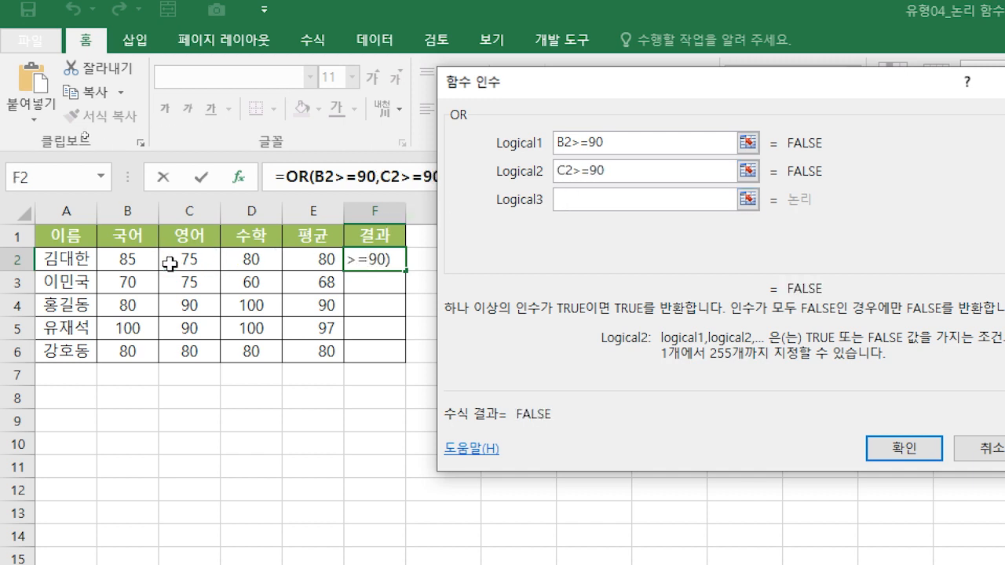
{"action": "left_click", "coordinate": [585, 199]}
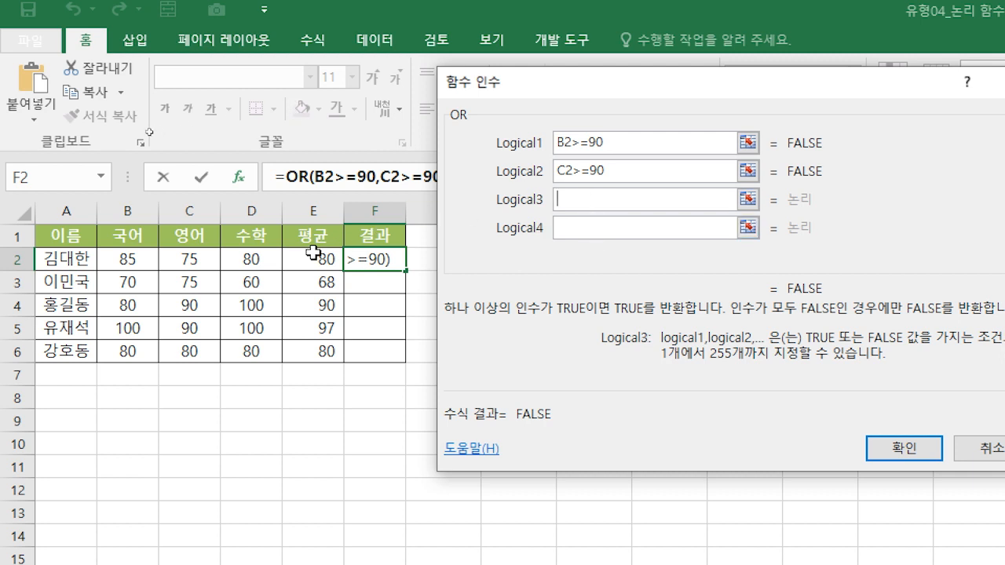
{"action": "left_click", "coordinate": [259, 267]}
{"action": "type", "text": ">"}
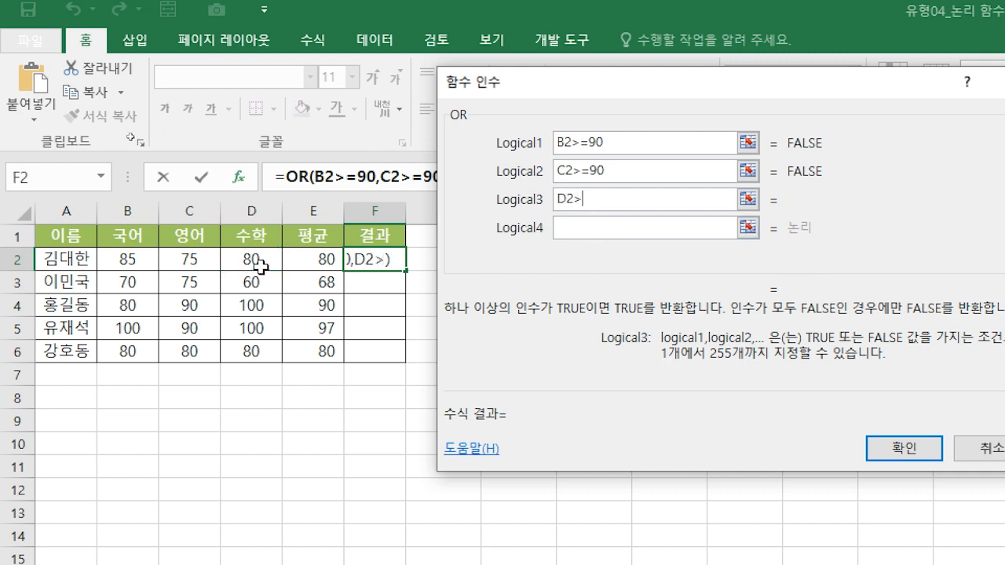
{"action": "type", "text": "=90"}
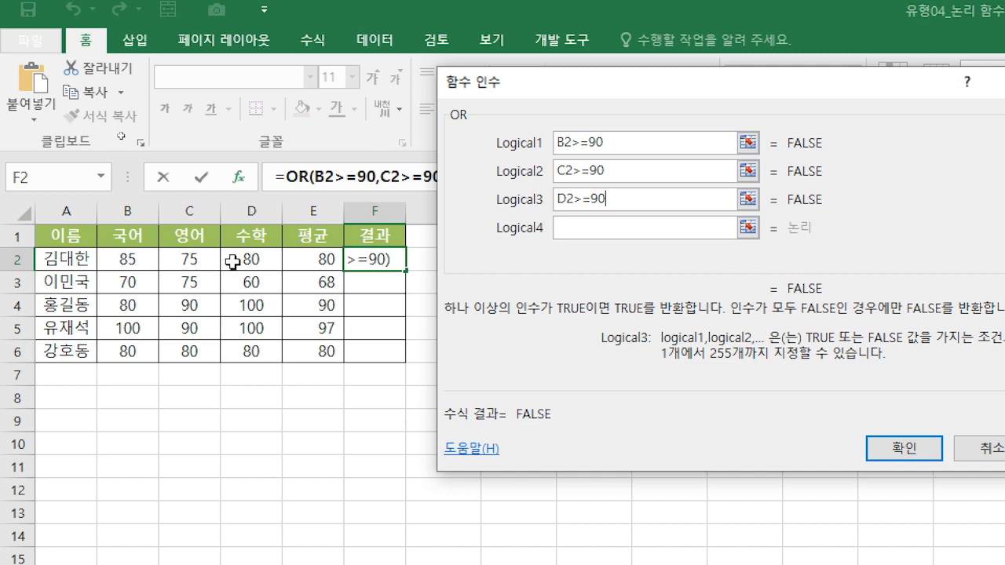
{"action": "left_click", "coordinate": [884, 454]}
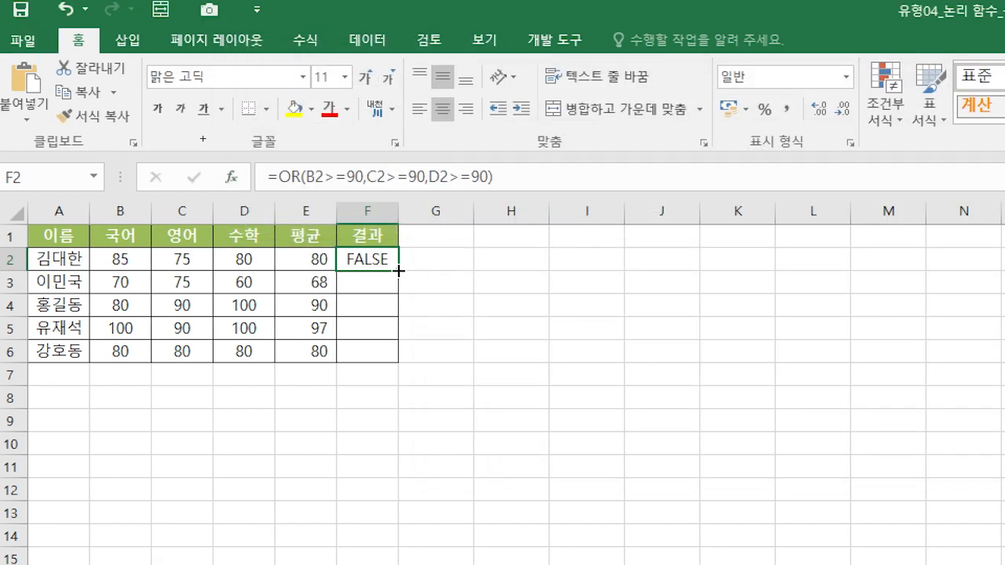
Fill the OR formula from F2 down to F6 and check the results in F4, F5 and F6.
{"action": "left_click_drag", "start_coordinate": [399, 271], "coordinate": [396, 359]}
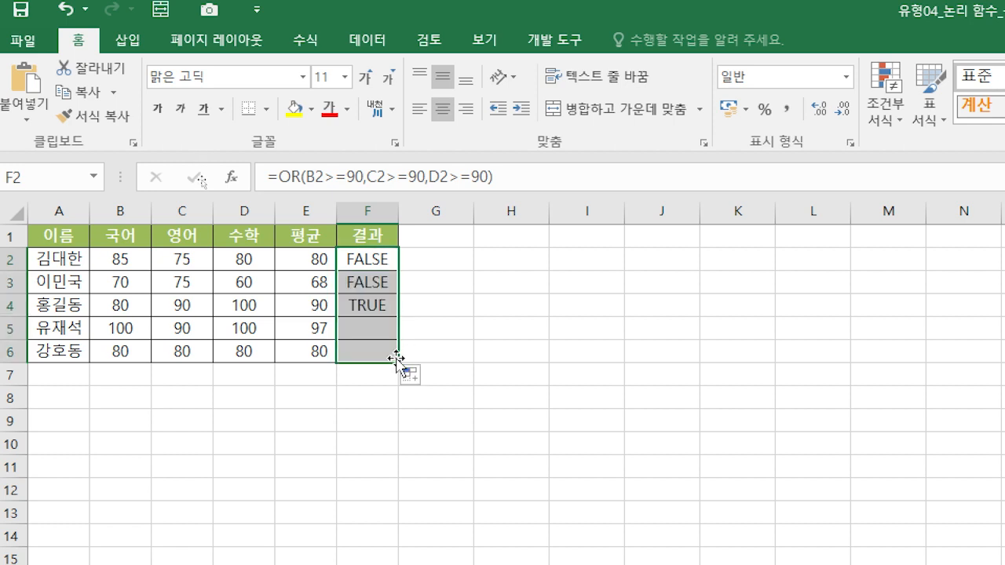
{"action": "left_click", "coordinate": [379, 306]}
{"action": "left_click", "coordinate": [380, 331]}
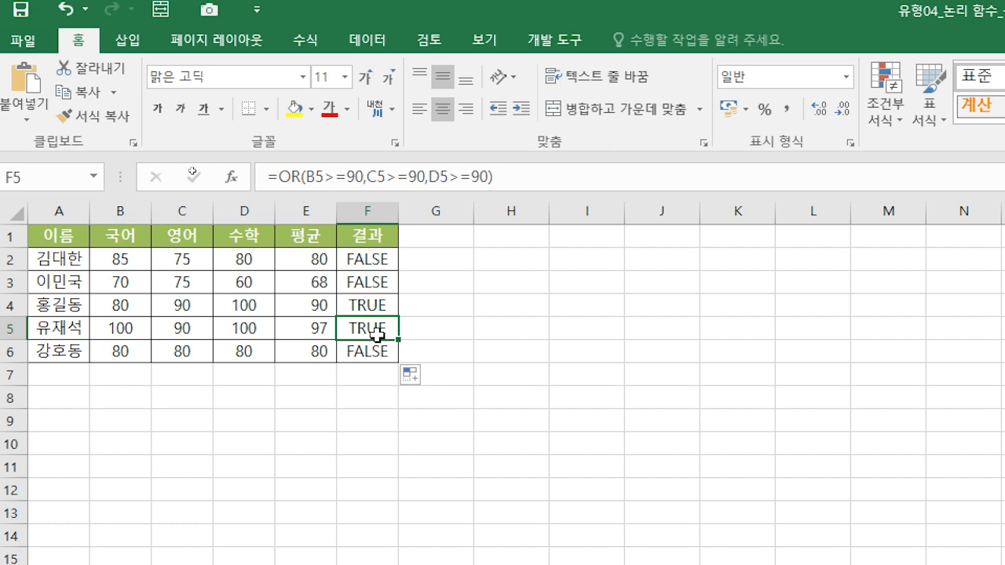
{"action": "left_click", "coordinate": [369, 353]}
Insert an IF function in front of the OR expression in F2 so that OR serves as its logical test.
{"action": "left_click", "coordinate": [366, 264]}
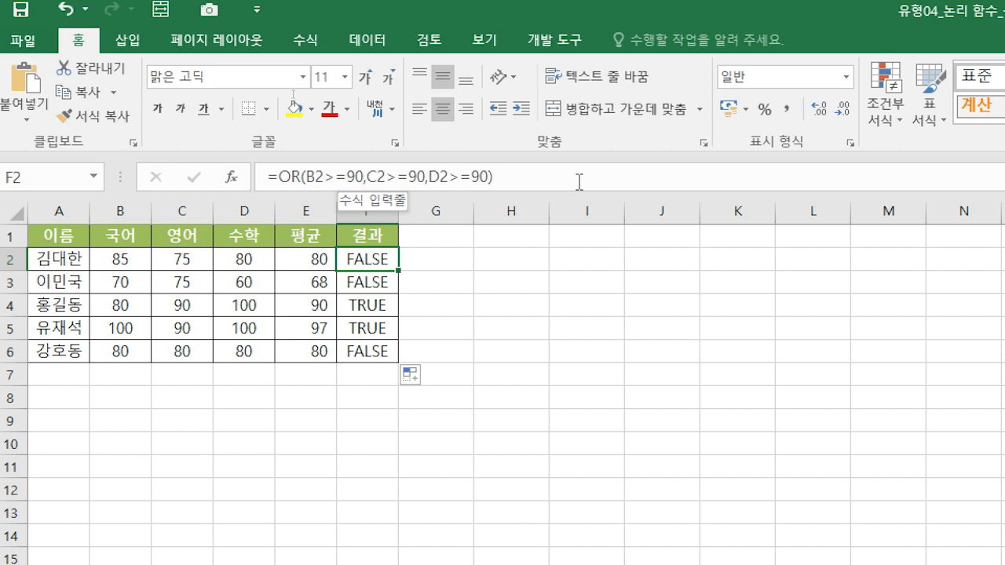
{"action": "left_click", "coordinate": [280, 177]}
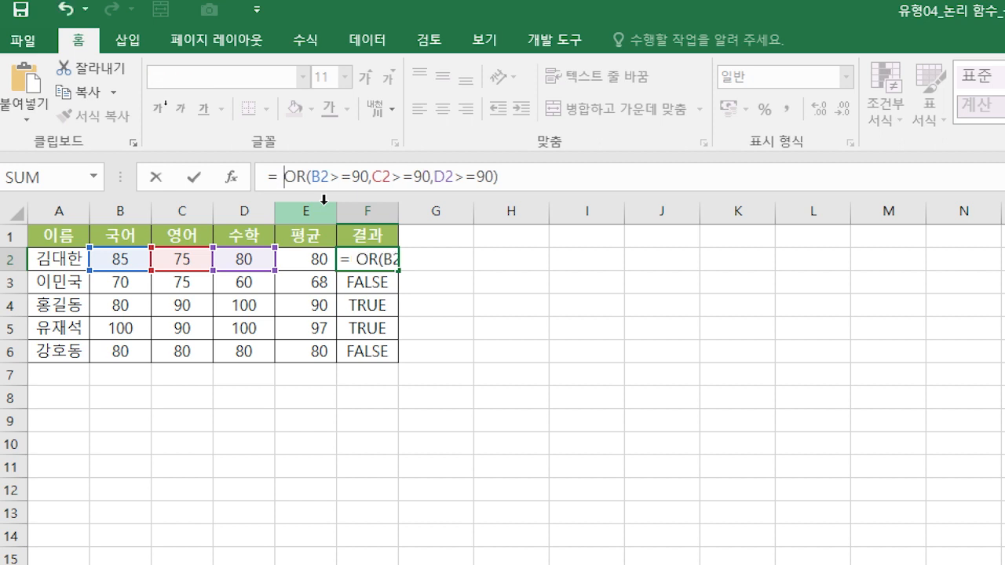
{"action": "type", "text": "if"}
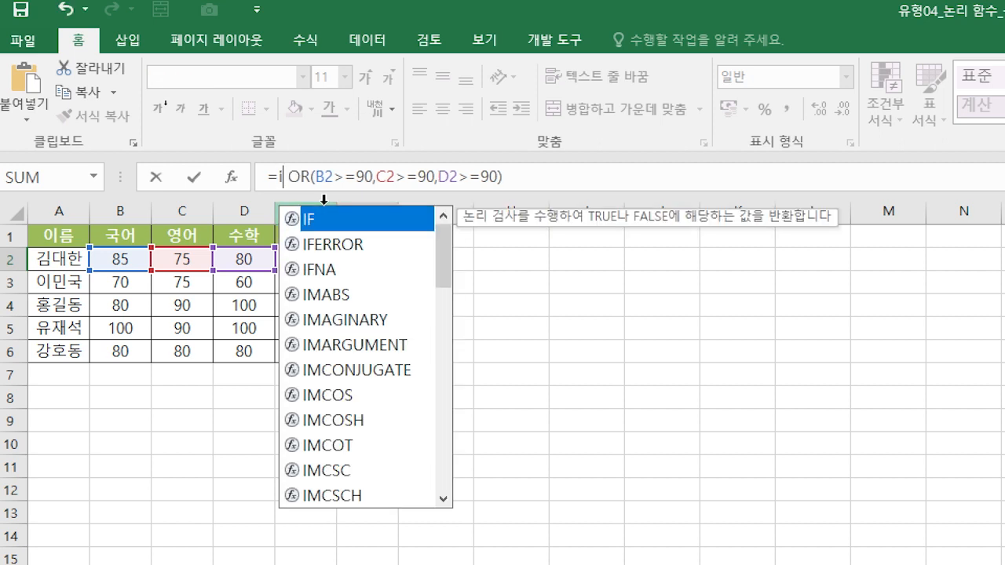
{"action": "type", "text": "("}
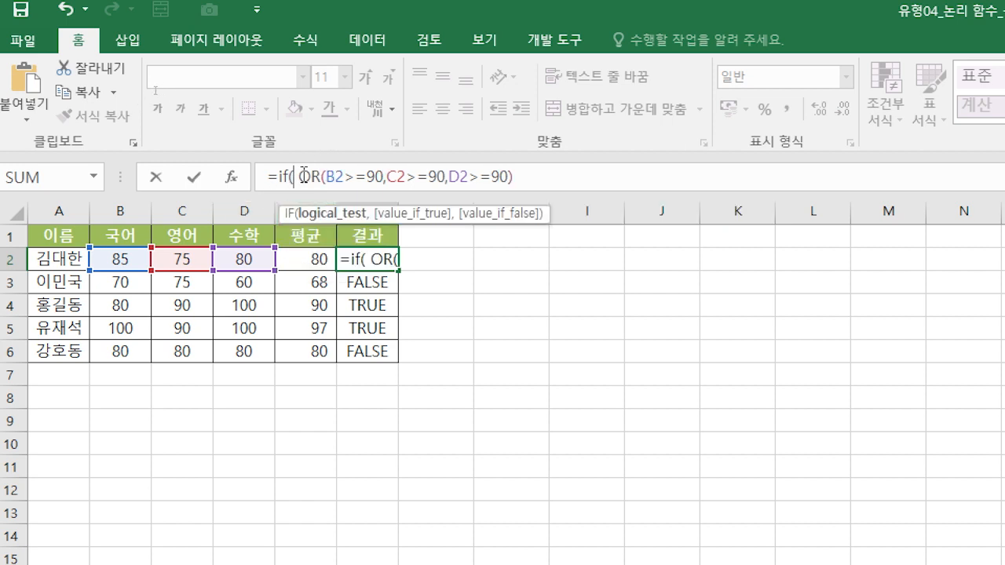
{"action": "left_click_drag", "start_coordinate": [299, 177], "coordinate": [513, 177]}
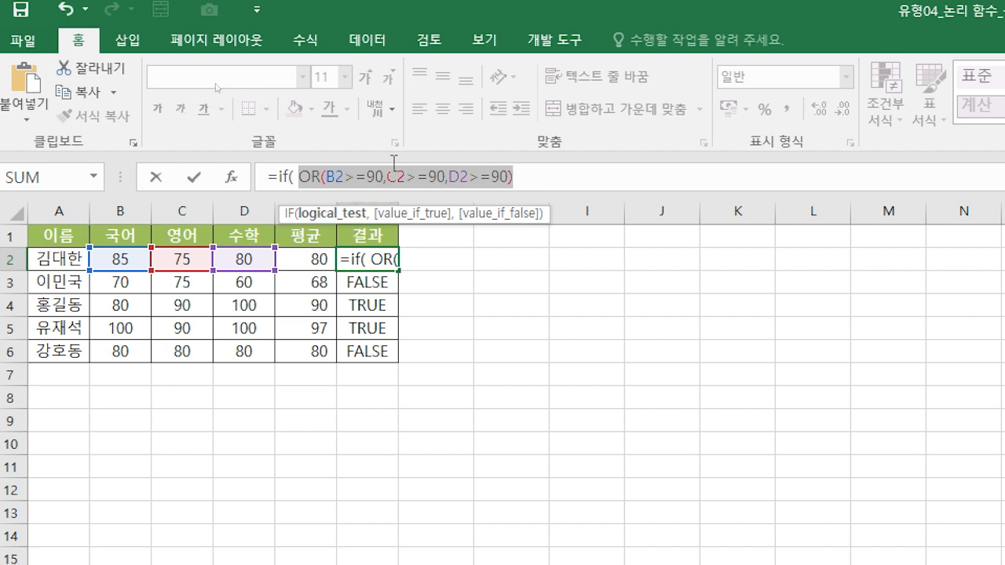
Add "우수" after the OR expression as the IF function's value if true, followed by a separator for the last argument.
{"action": "left_click", "coordinate": [551, 179]}
{"action": "type", "text": ","}
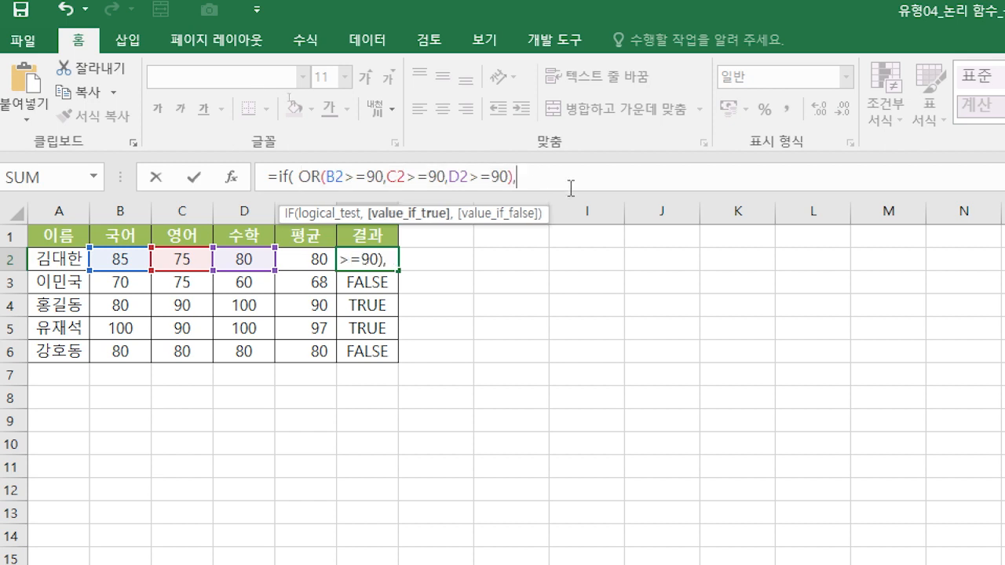
{"action": "type", "text": "\"d"}
{"action": "key", "text": "BackSpace"}
{"action": "type", "text": "우"}
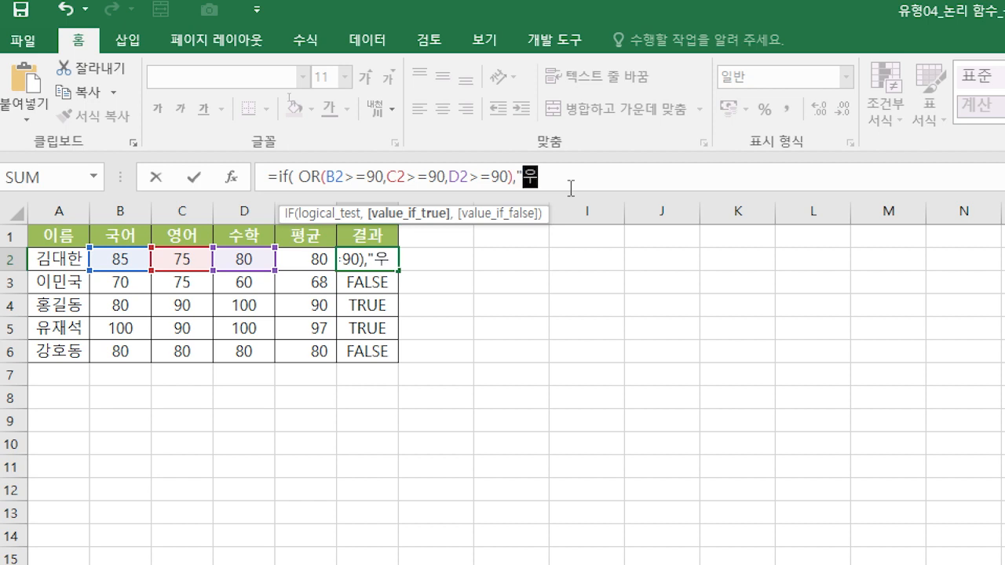
{"action": "type", "text": "수\","}
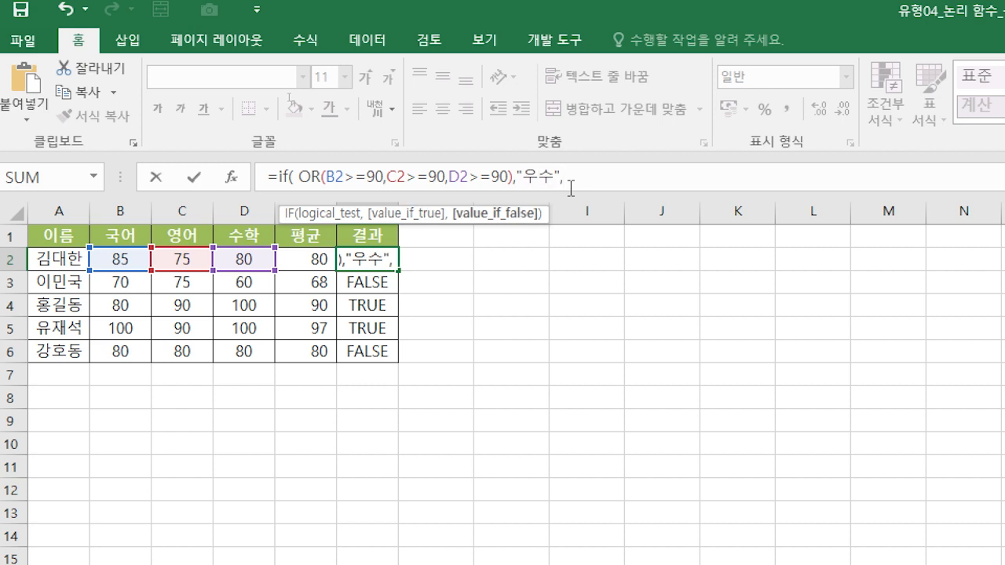
Add "노력" as the IF function's value if false in F2, close the function and confirm the formula.
{"action": "type", "text": "\"ㄴ"}
{"action": "type", "text": "노력\""}
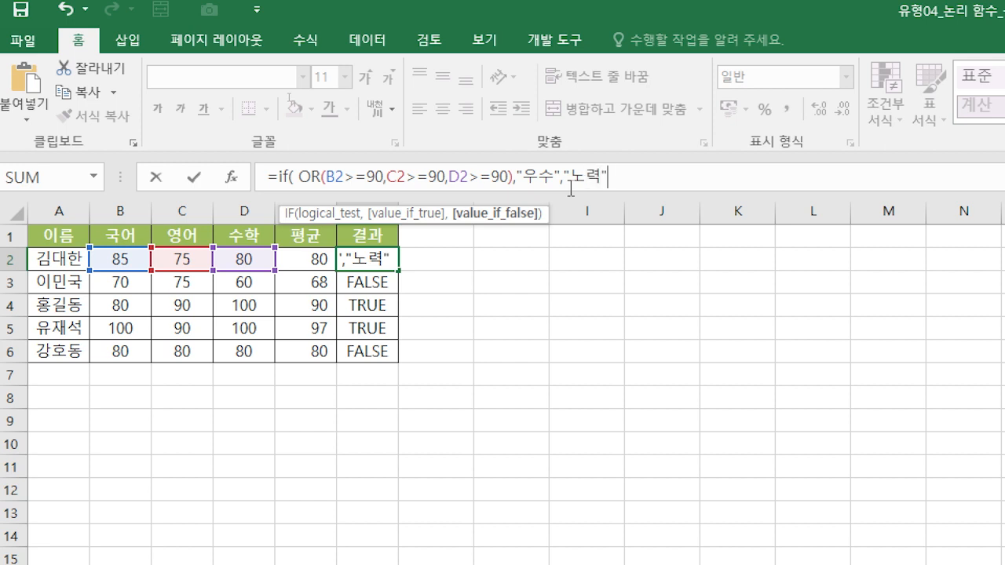
{"action": "type", "text": ")"}
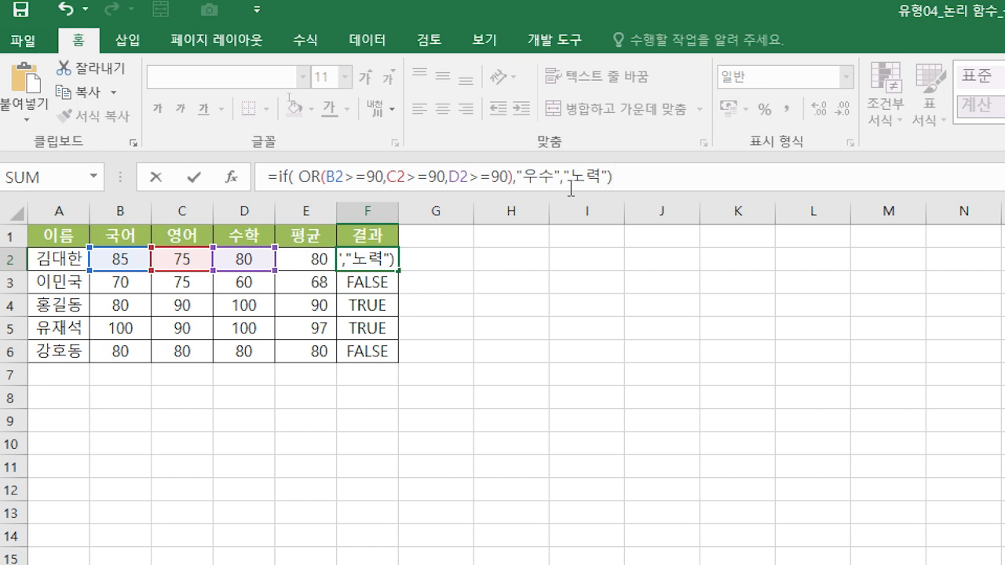
{"action": "key", "text": "Return"}
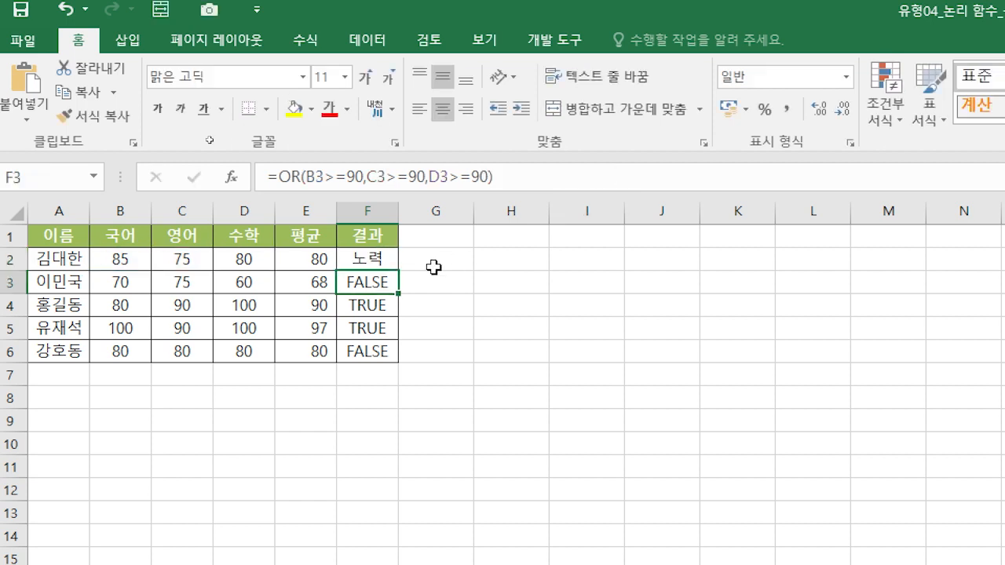
Fill the IF formula with the nested OR test from F2 down to F6 and review the formula in F2.
{"action": "left_click", "coordinate": [386, 262]}
{"action": "left_click_drag", "start_coordinate": [399, 271], "coordinate": [405, 372]}
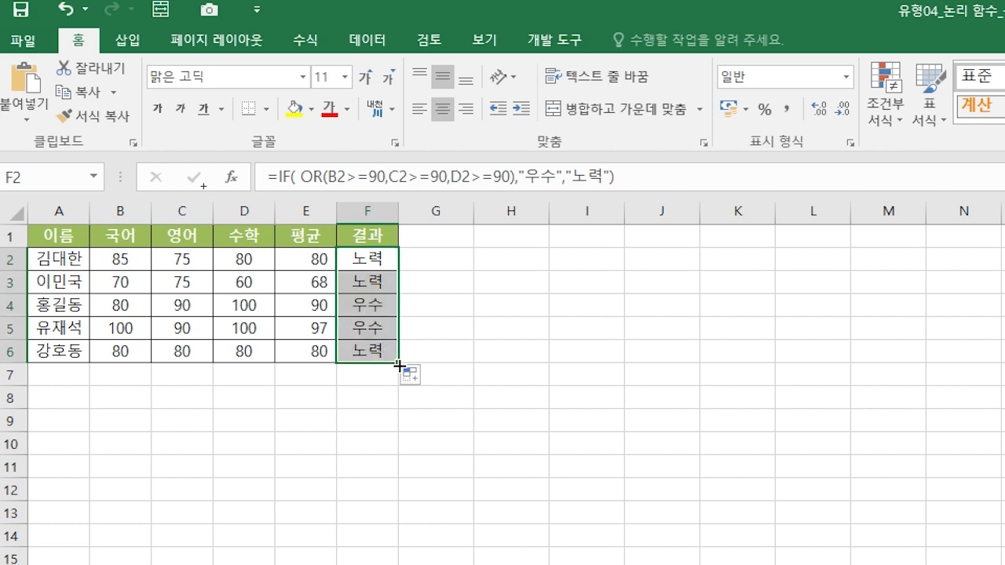
{"action": "left_click", "coordinate": [431, 259]}
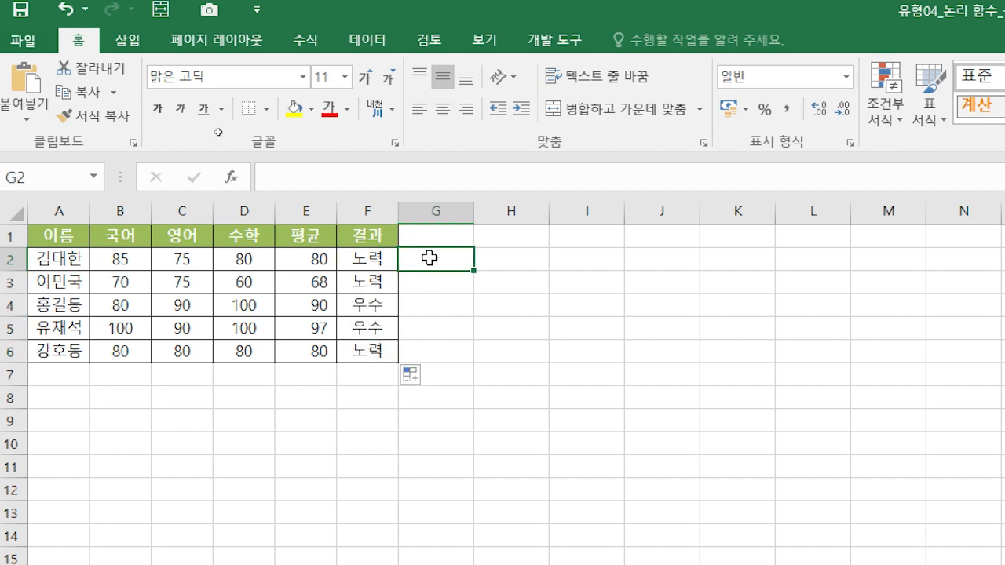
{"action": "left_click", "coordinate": [361, 255]}
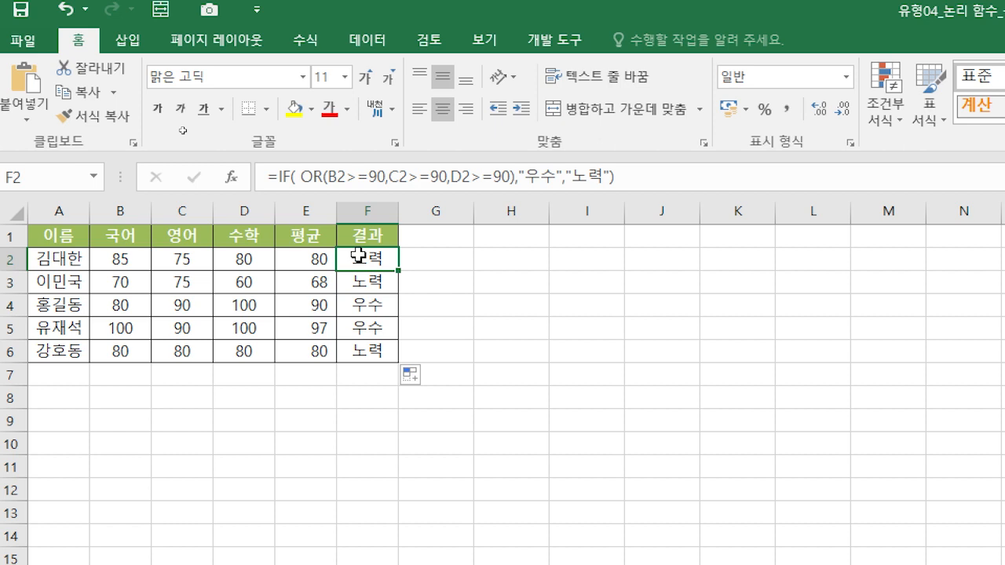